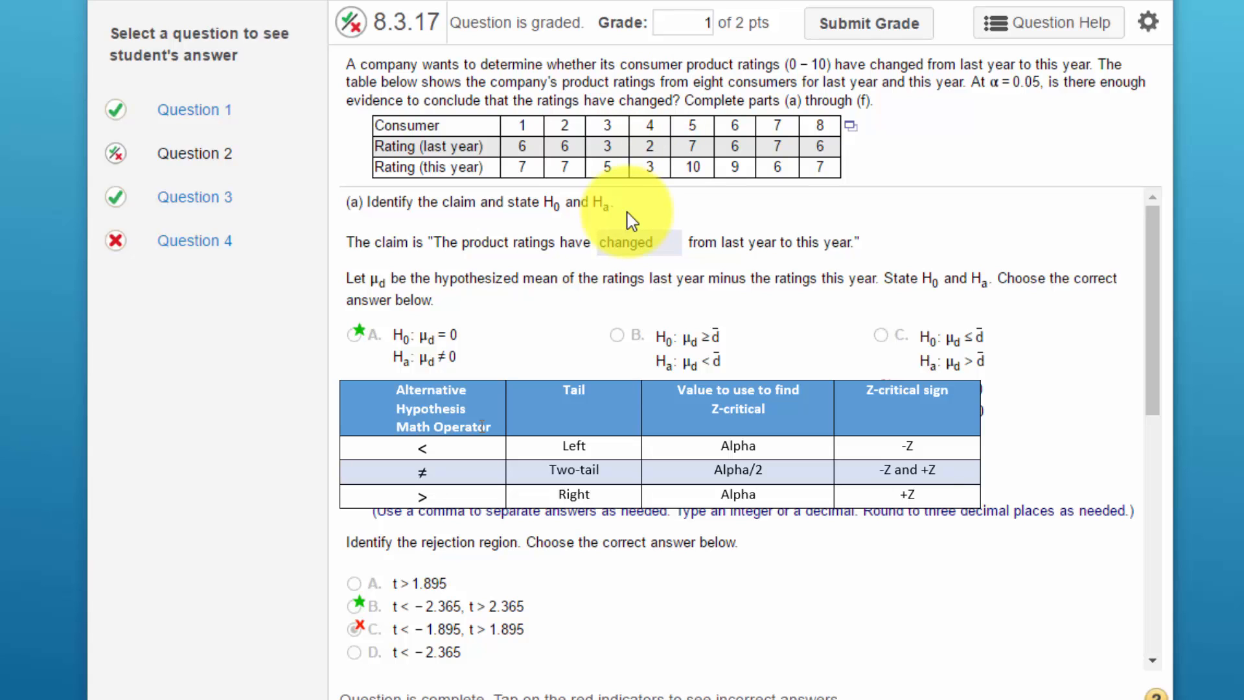
# Open the consumer product ratings table in Excel and enable editing of the downloaded workbook
pyautogui.click(851, 128)
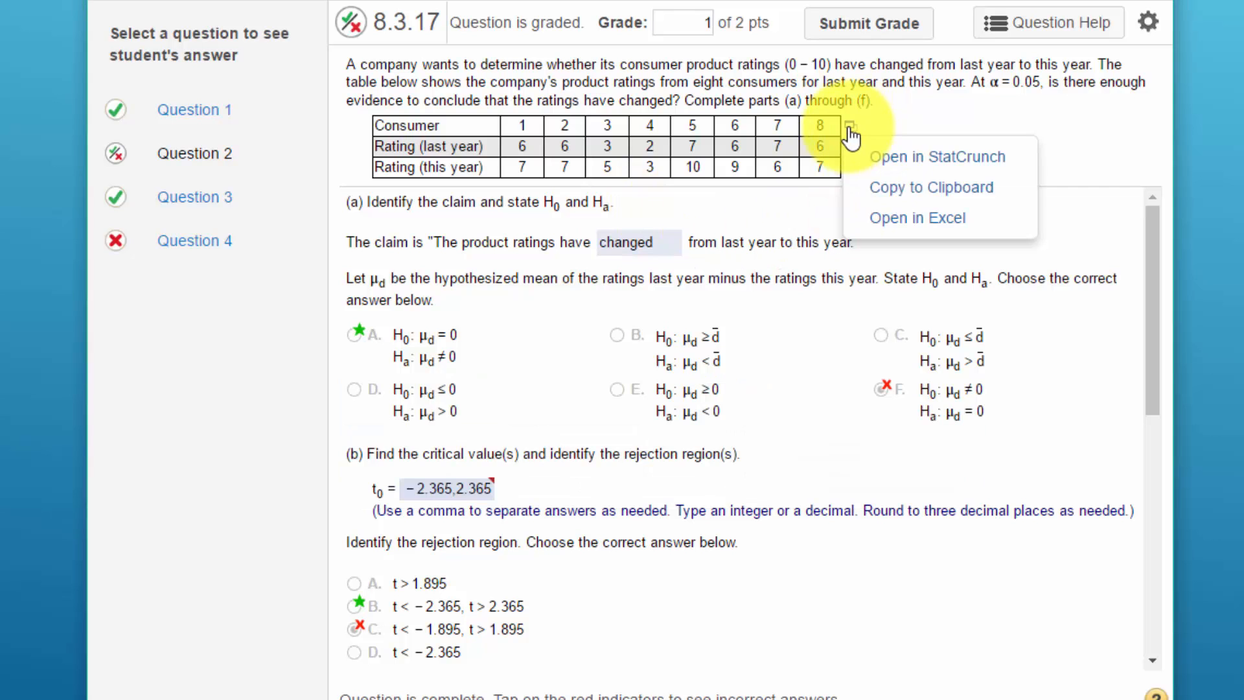
pyautogui.click(887, 219)
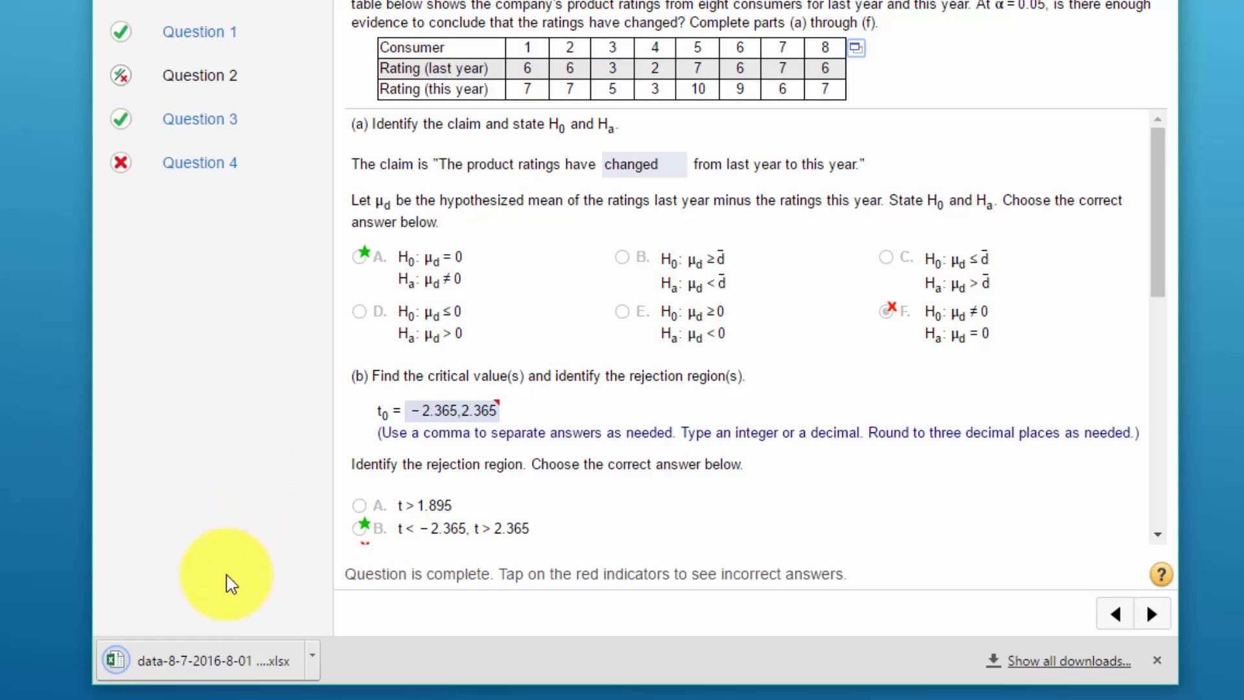
pyautogui.click(216, 672)
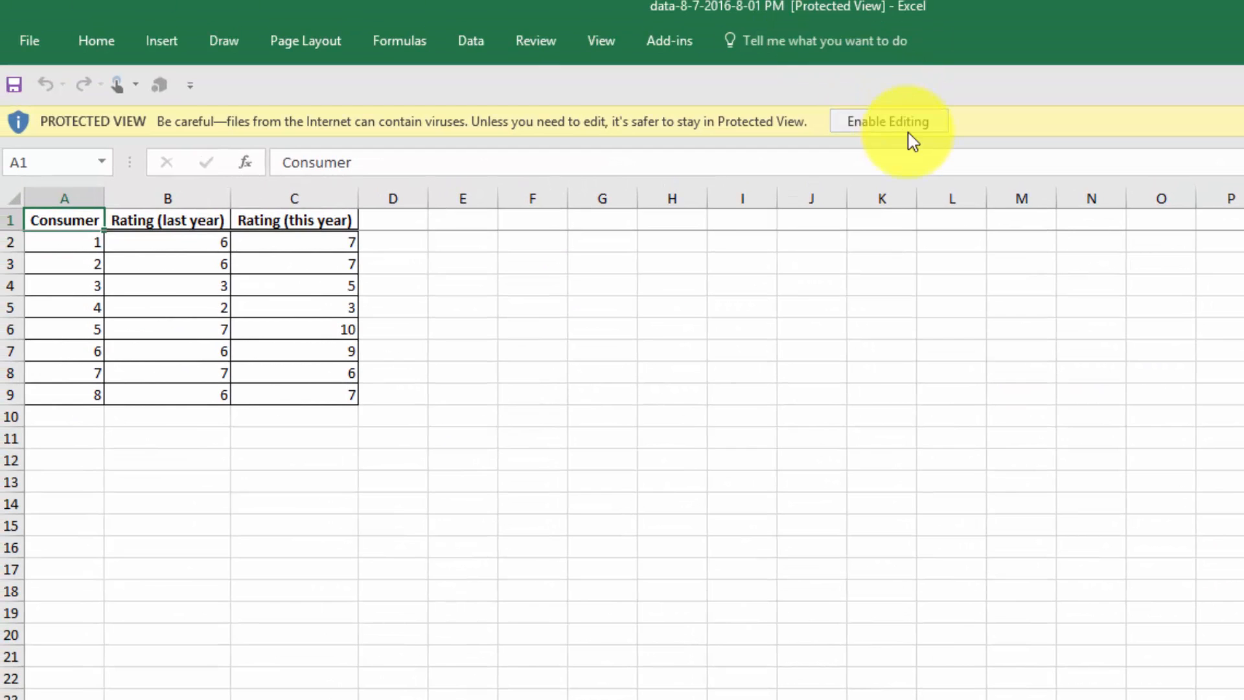
pyautogui.click(914, 131)
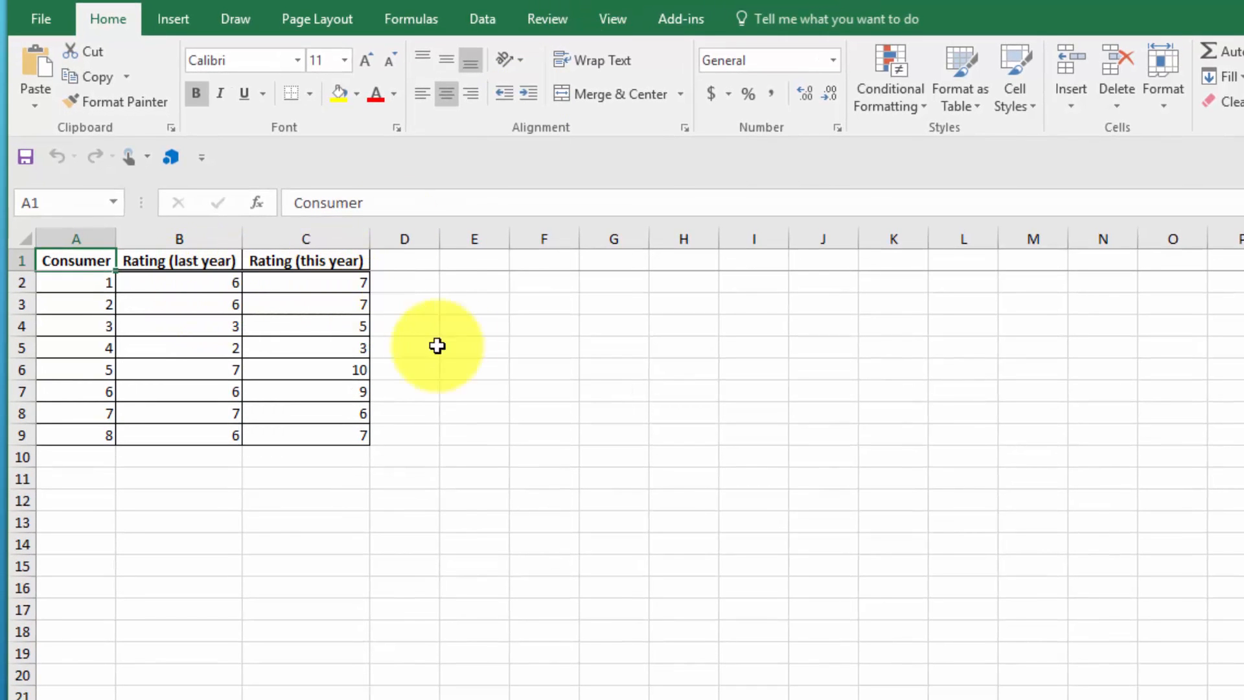
# Add a column headed d in column D that subtracts this year's rating from last year's (=B2-C2), filled down D2:D9
pyautogui.click(418, 258)
pyautogui.write('d')
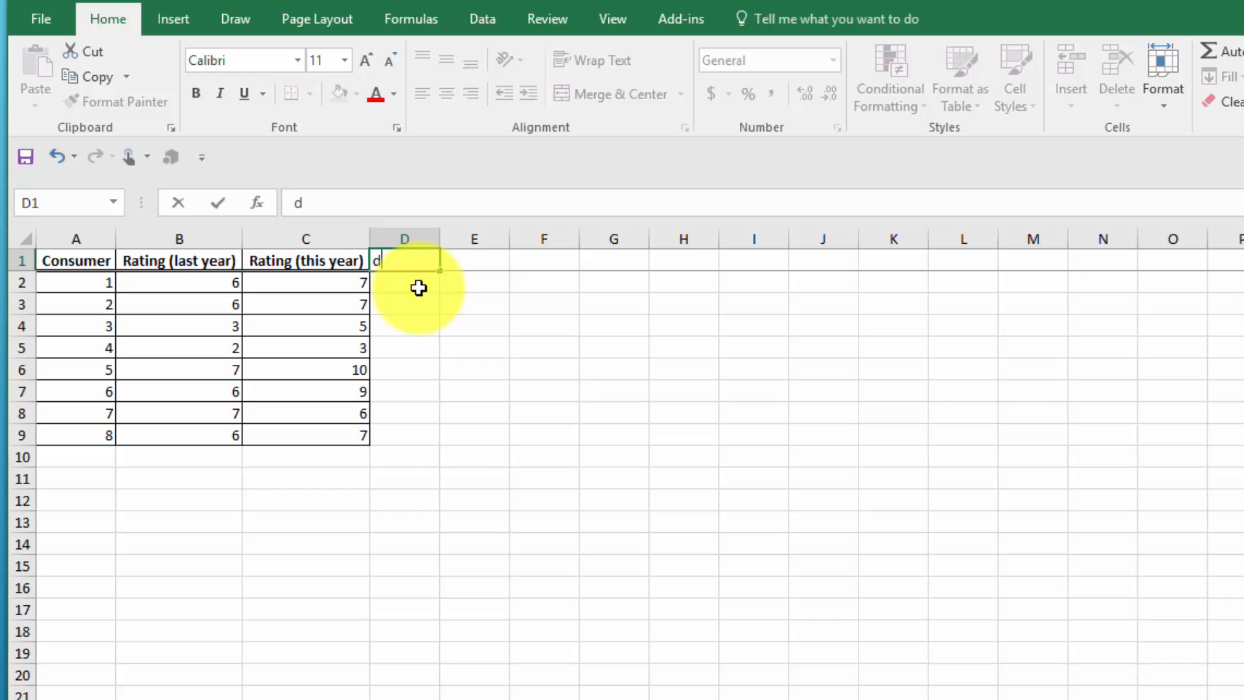
pyautogui.click(422, 284)
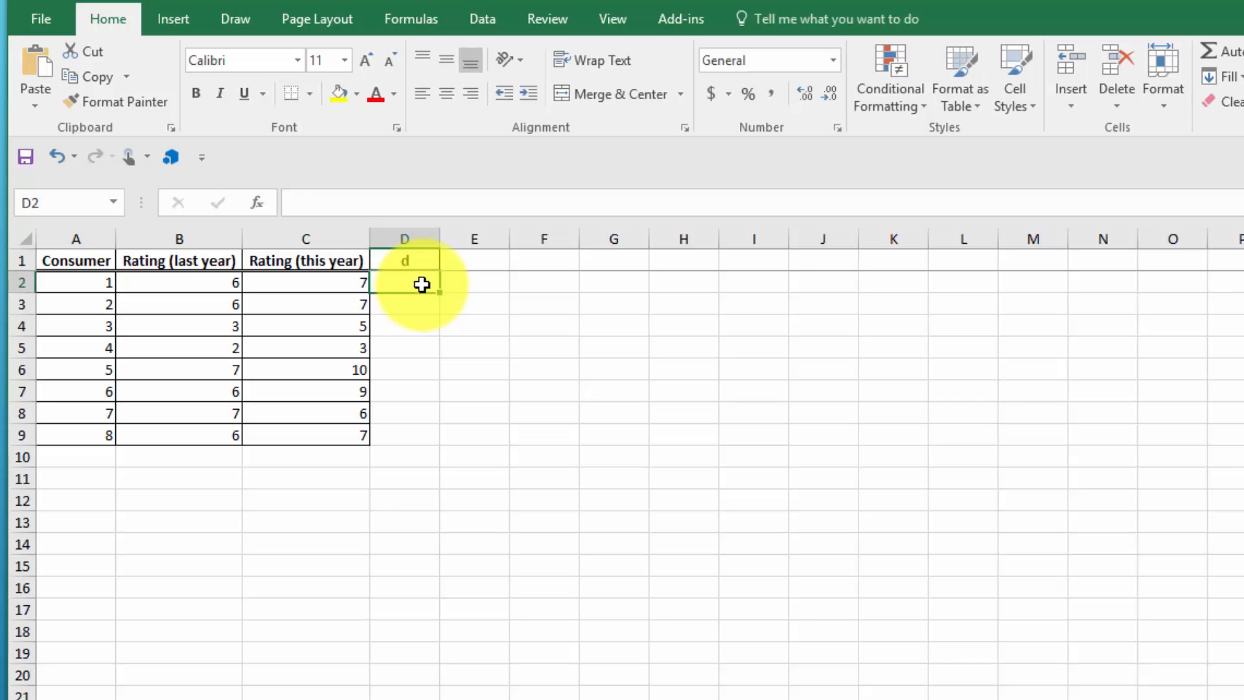
pyautogui.write('=')
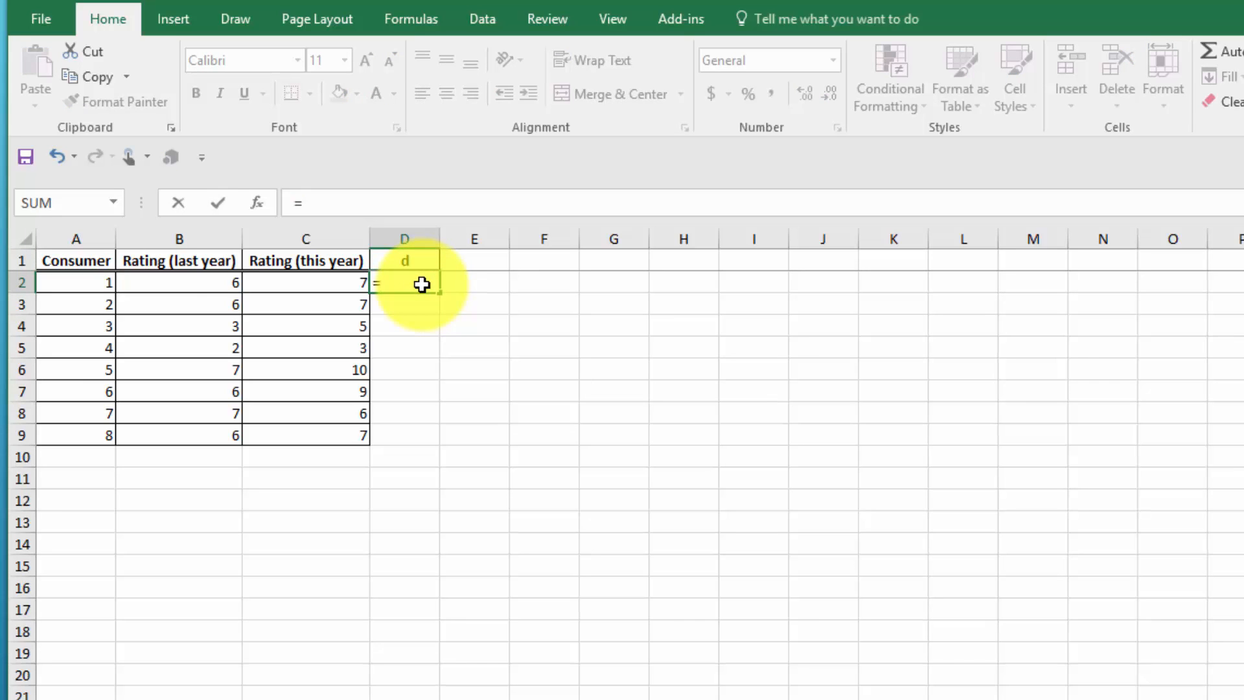
pyautogui.click(210, 285)
pyautogui.write('-')
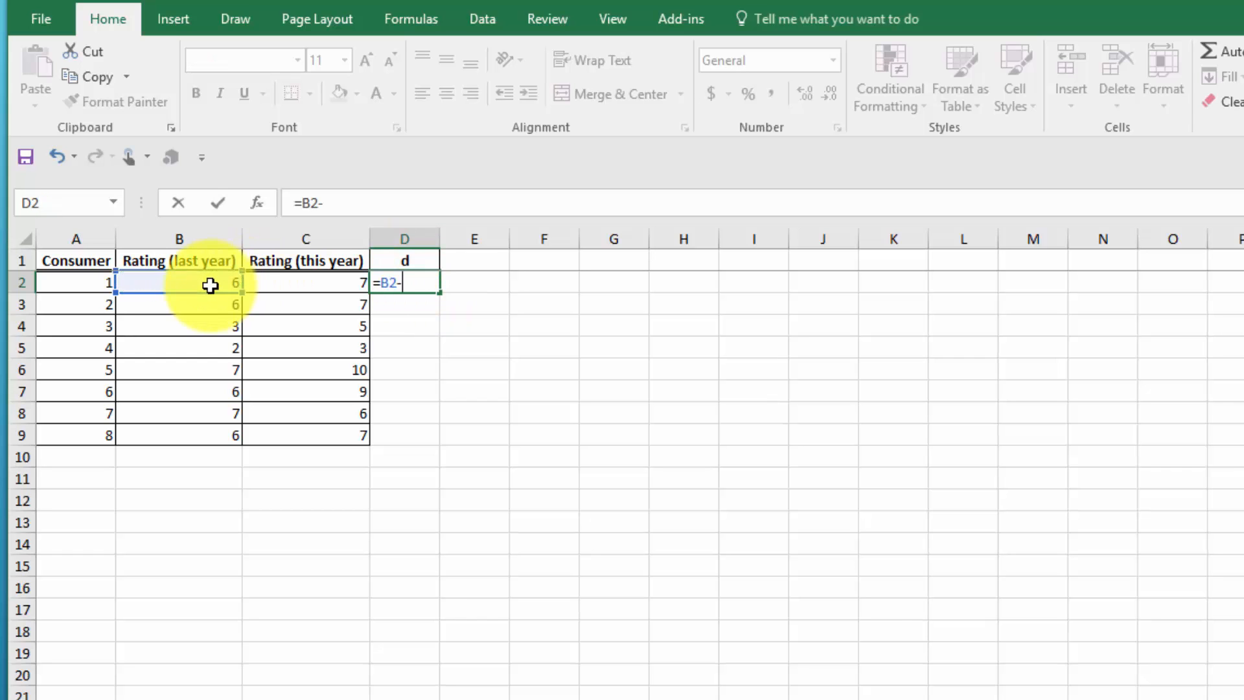
pyautogui.click(299, 280)
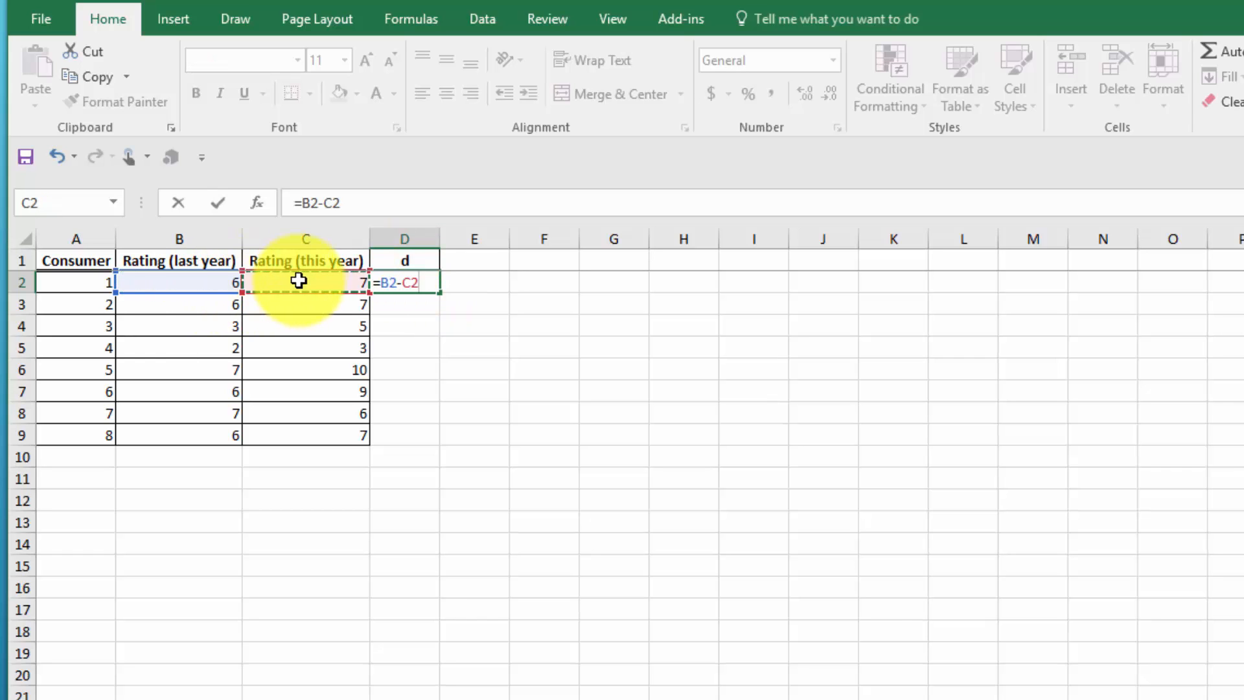
pyautogui.press('Return')
pyautogui.click(412, 280)
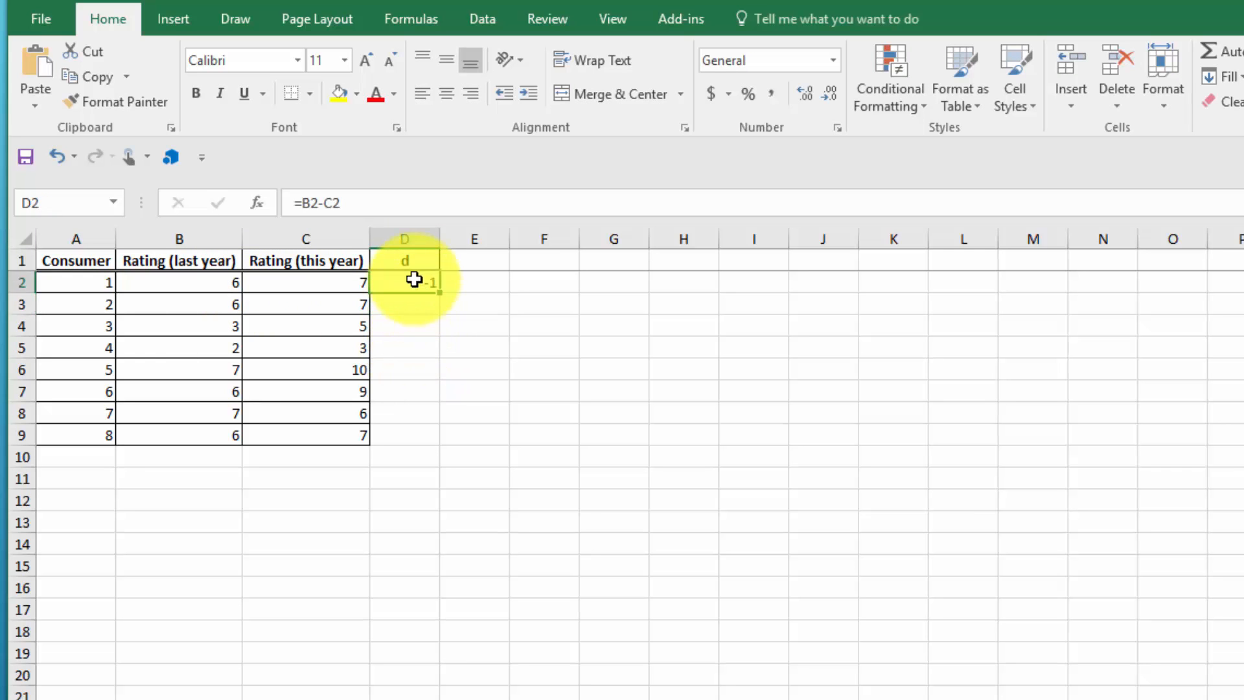
pyautogui.moveTo(439, 293); pyautogui.dragTo(439, 452)
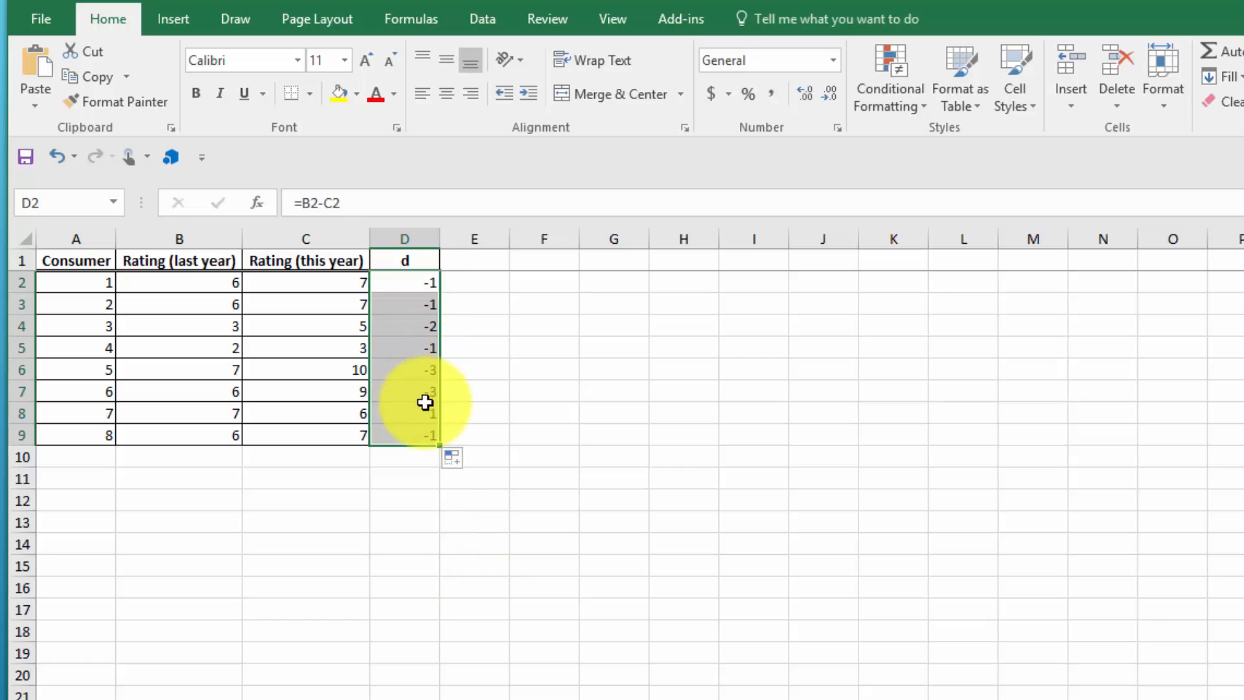
# Calculate the sample standard deviation of D2:D9 in D10 with STDEV.S and label it sd, with subscript d, in C10
pyautogui.click(408, 461)
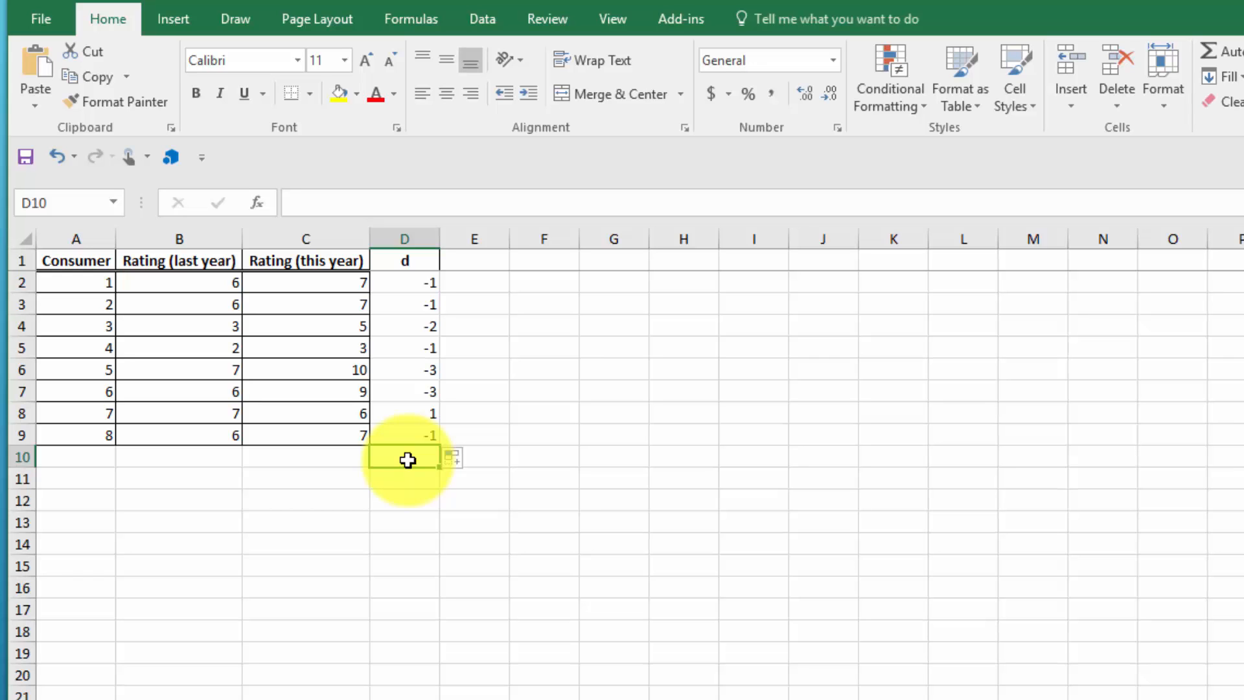
pyautogui.write('=st')
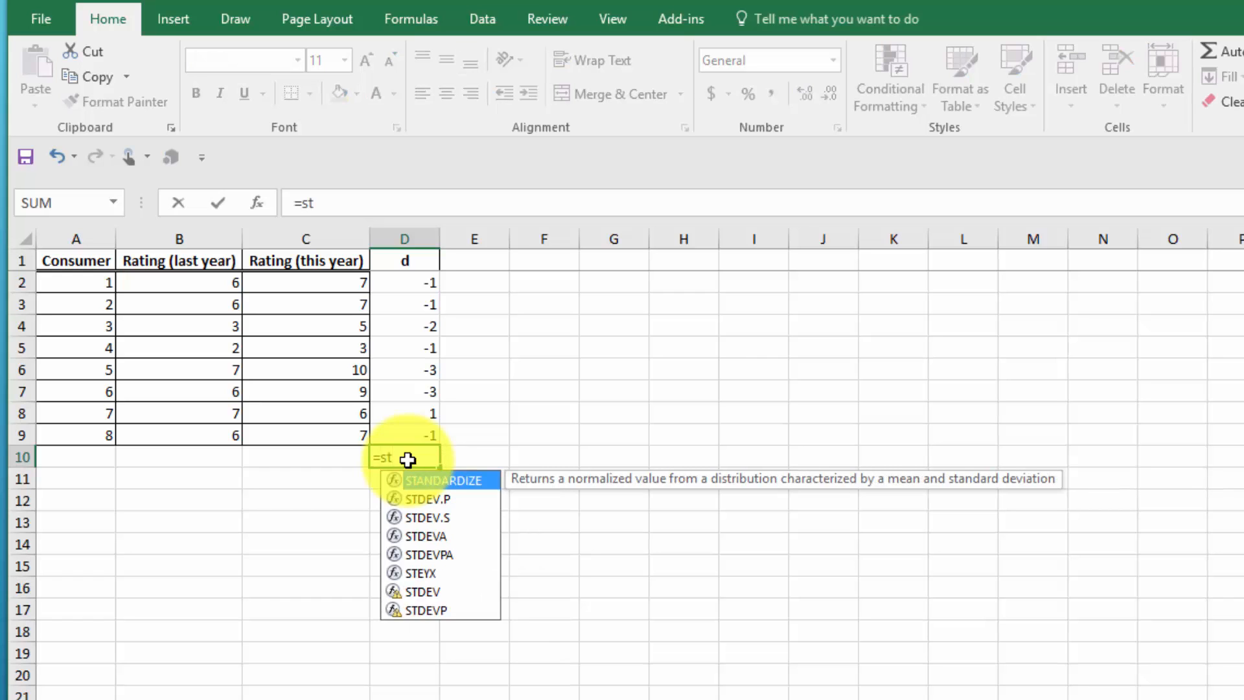
pyautogui.click(431, 518)
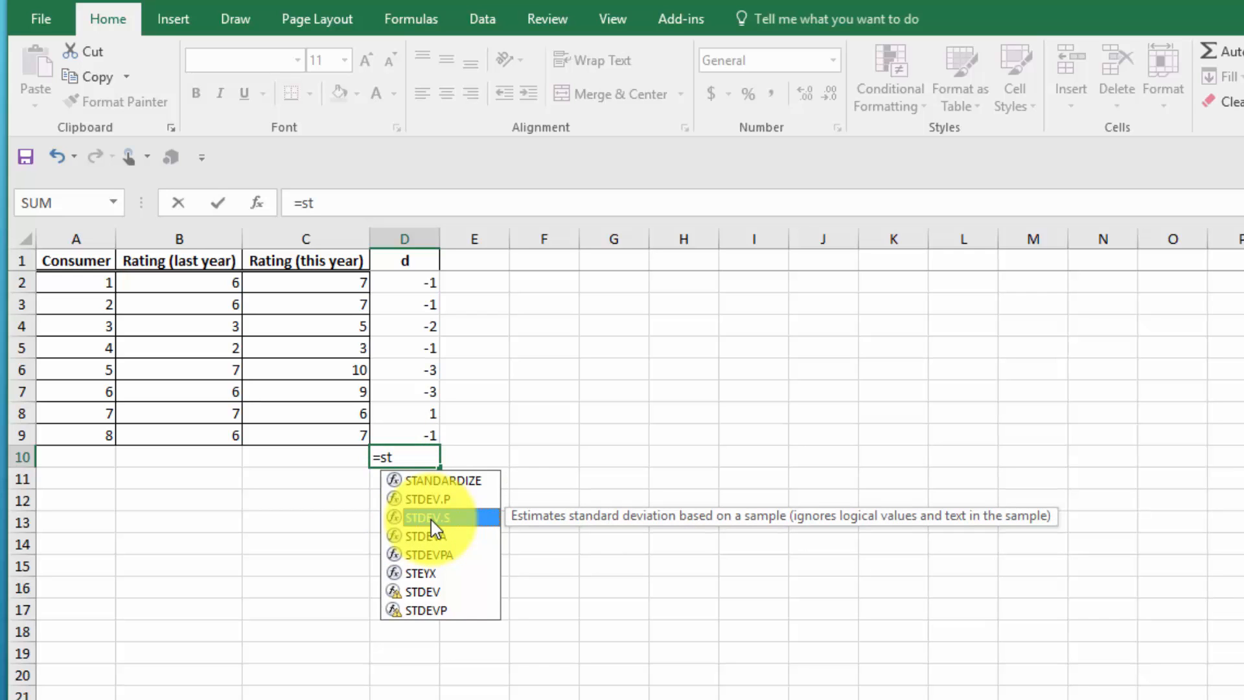
pyautogui.doubleClick(432, 521)
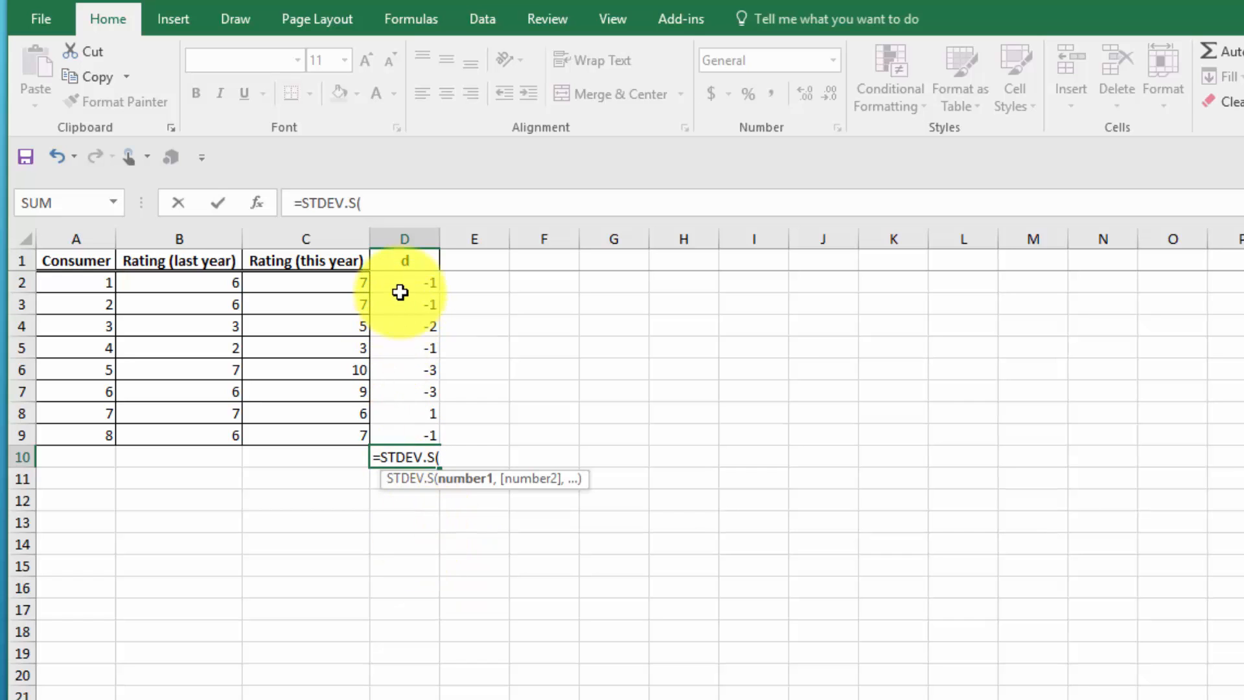
pyautogui.moveTo(402, 287); pyautogui.dragTo(400, 434)
pyautogui.press('Return')
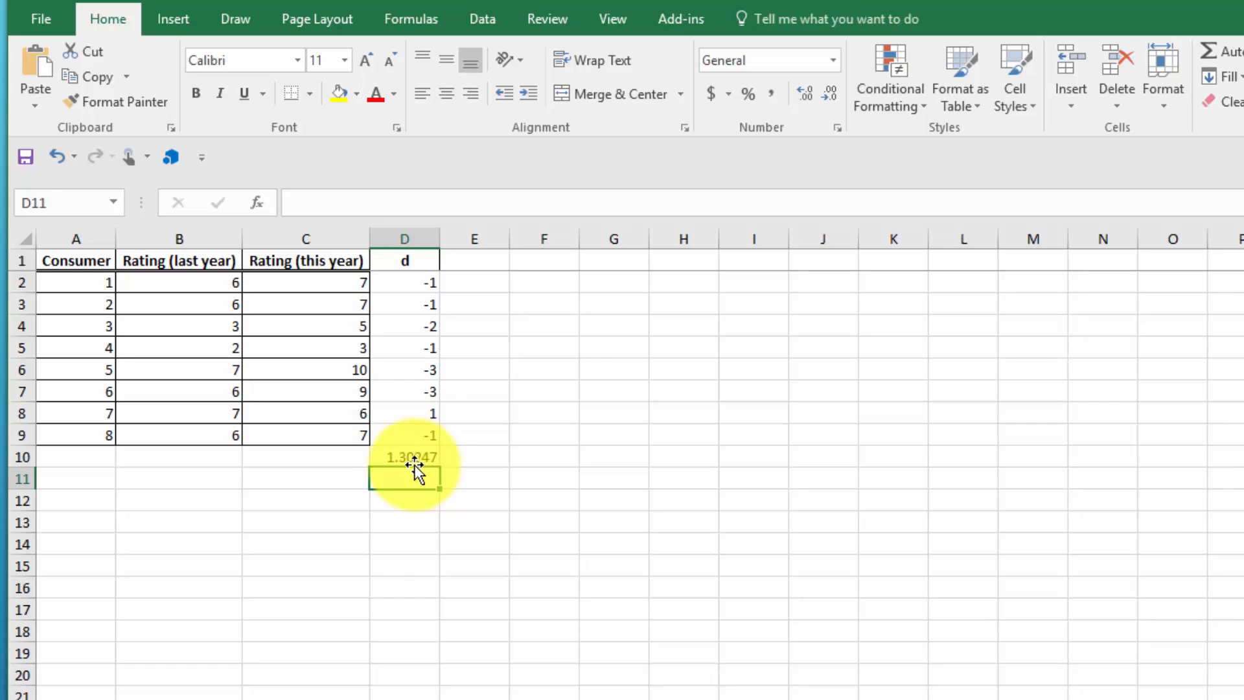
pyautogui.click(344, 457)
pyautogui.write('sd')
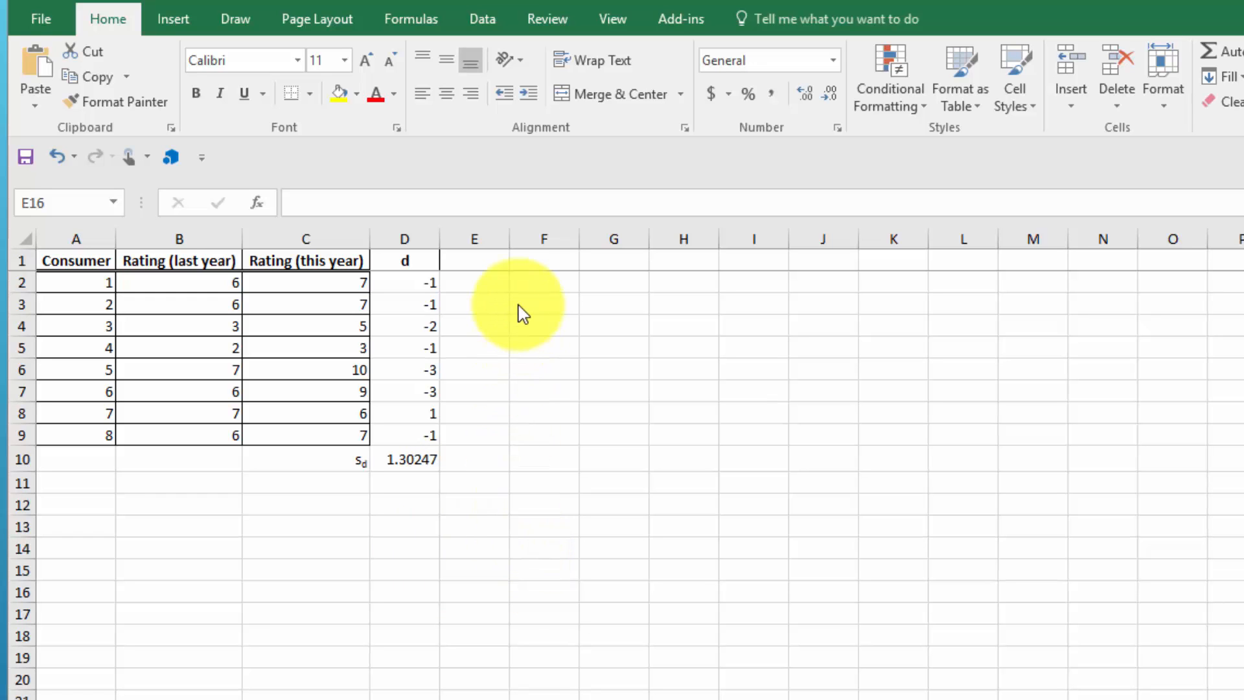
# Start the t-Test: Paired Two Sample for Means analysis tool
pyautogui.click(482, 20)
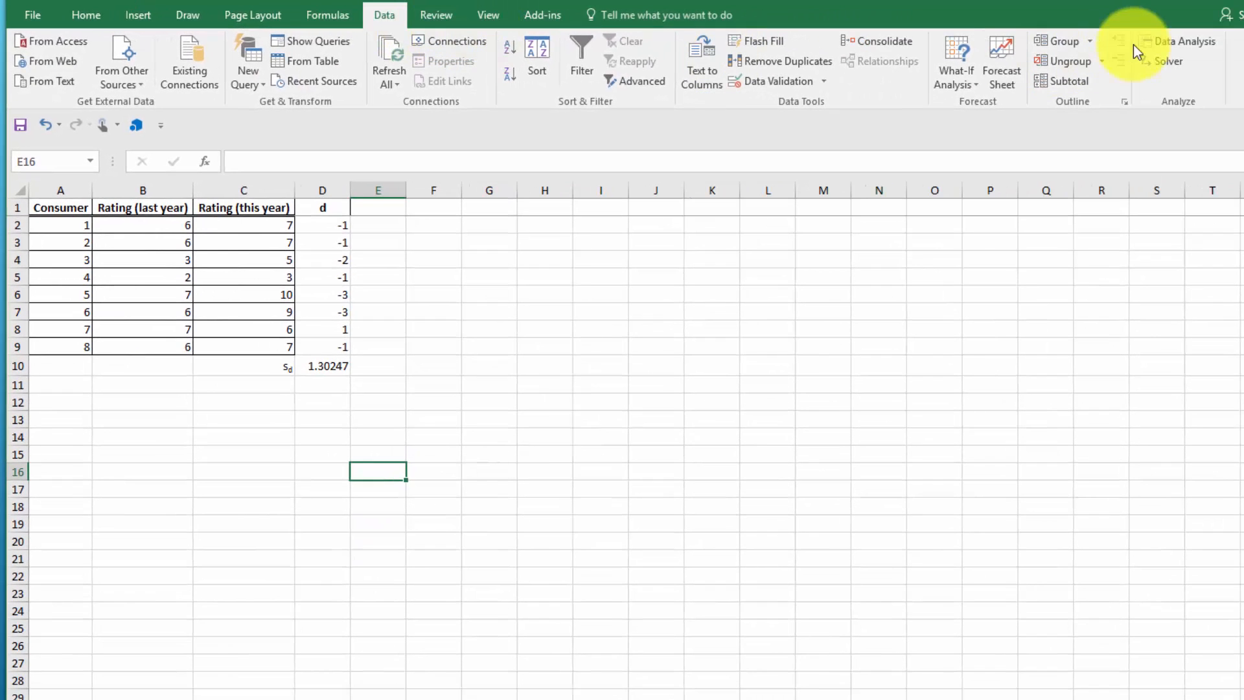
pyautogui.click(1182, 42)
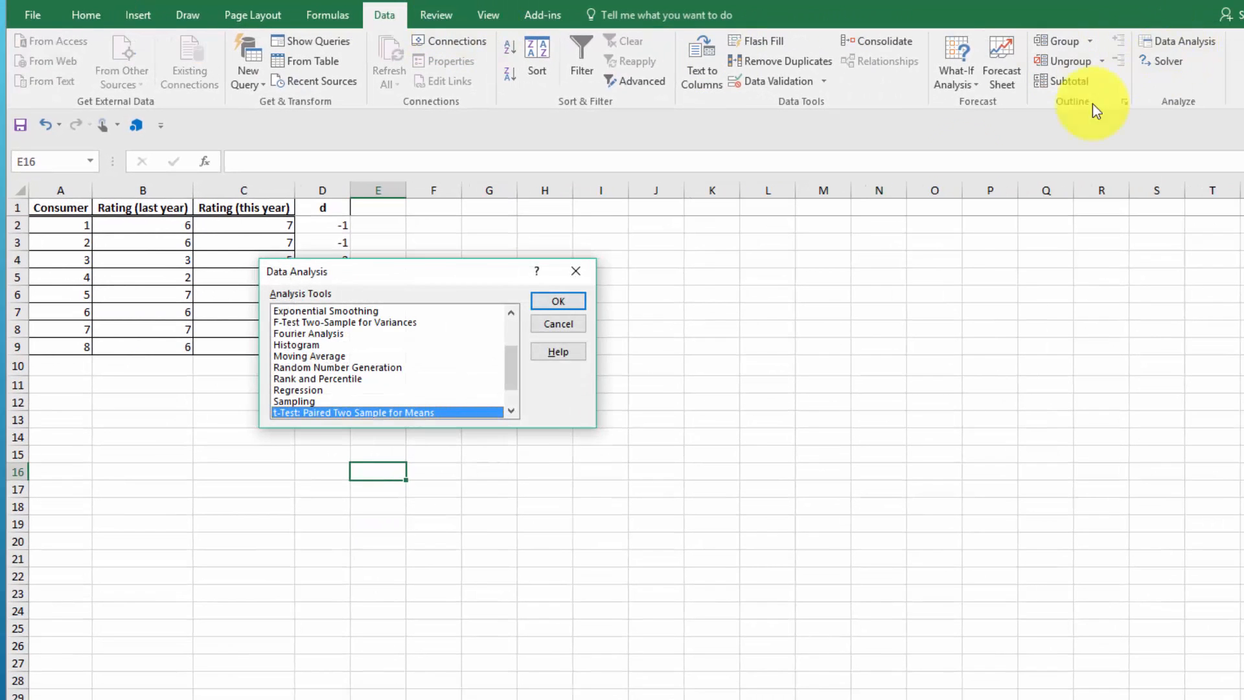
pyautogui.moveTo(412, 278); pyautogui.dragTo(605, 234)
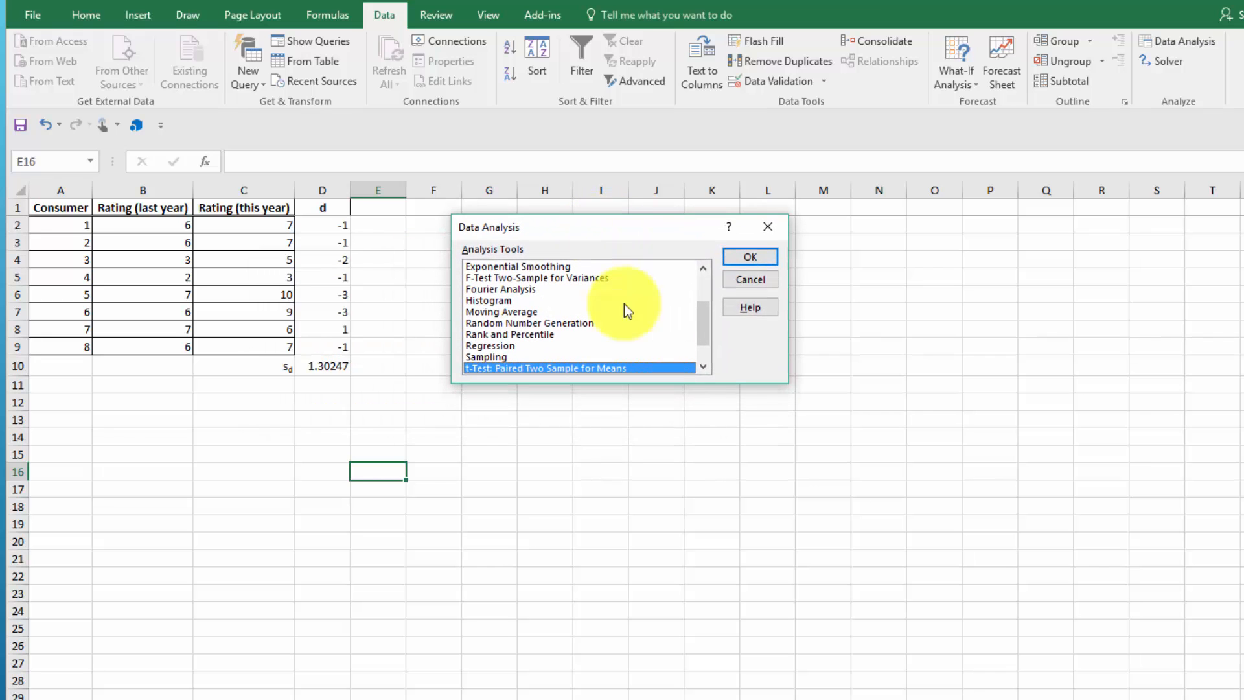
pyautogui.moveTo(704, 325)
pyautogui.mouseDown()
pyautogui.moveTo(704, 342)
pyautogui.moveTo(704, 300)
pyautogui.moveTo(703, 316)
pyautogui.mouseUp()
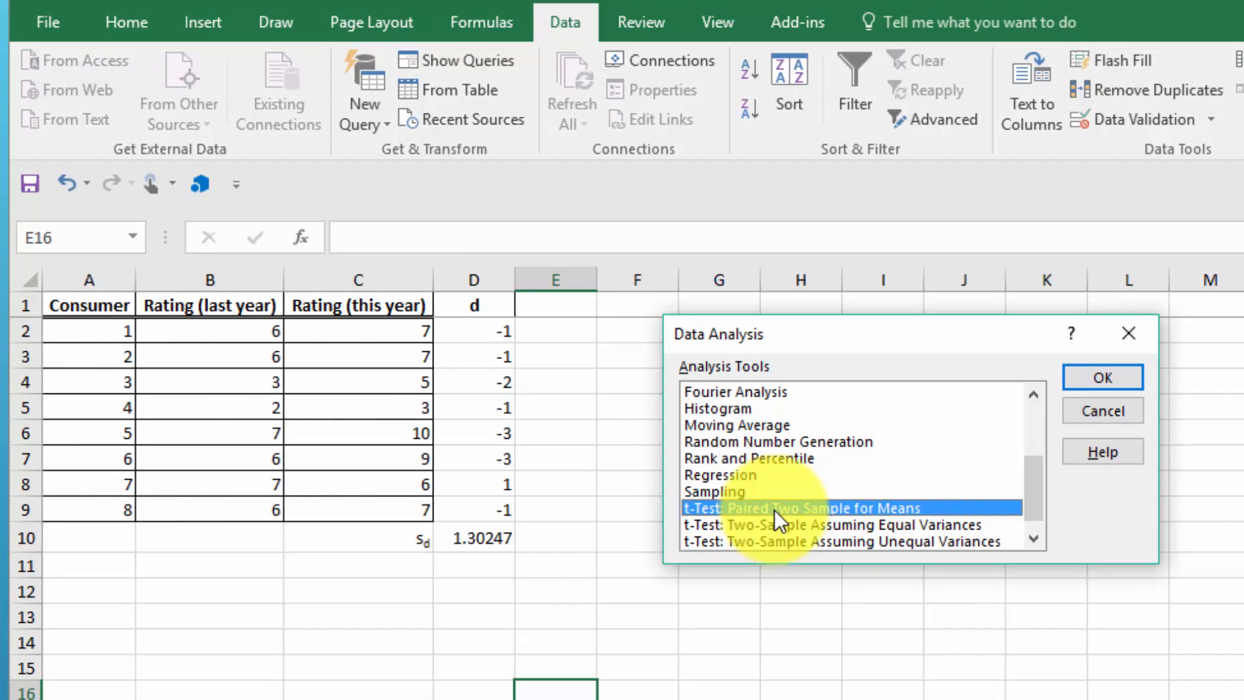
pyautogui.click(1101, 379)
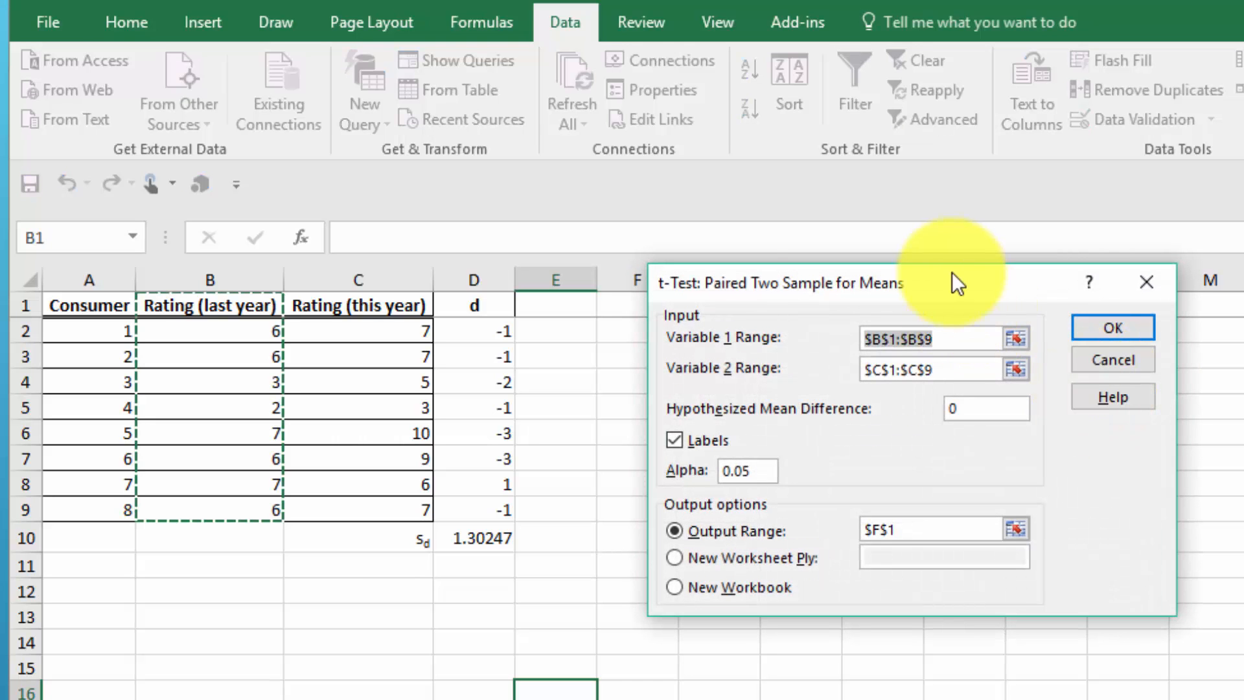
# Set the t-test's Variable 1 range to $B$1:$B$9 and the Variable 2 range to $C$1:$C$9
pyautogui.moveTo(952, 280); pyautogui.dragTo(982, 308)
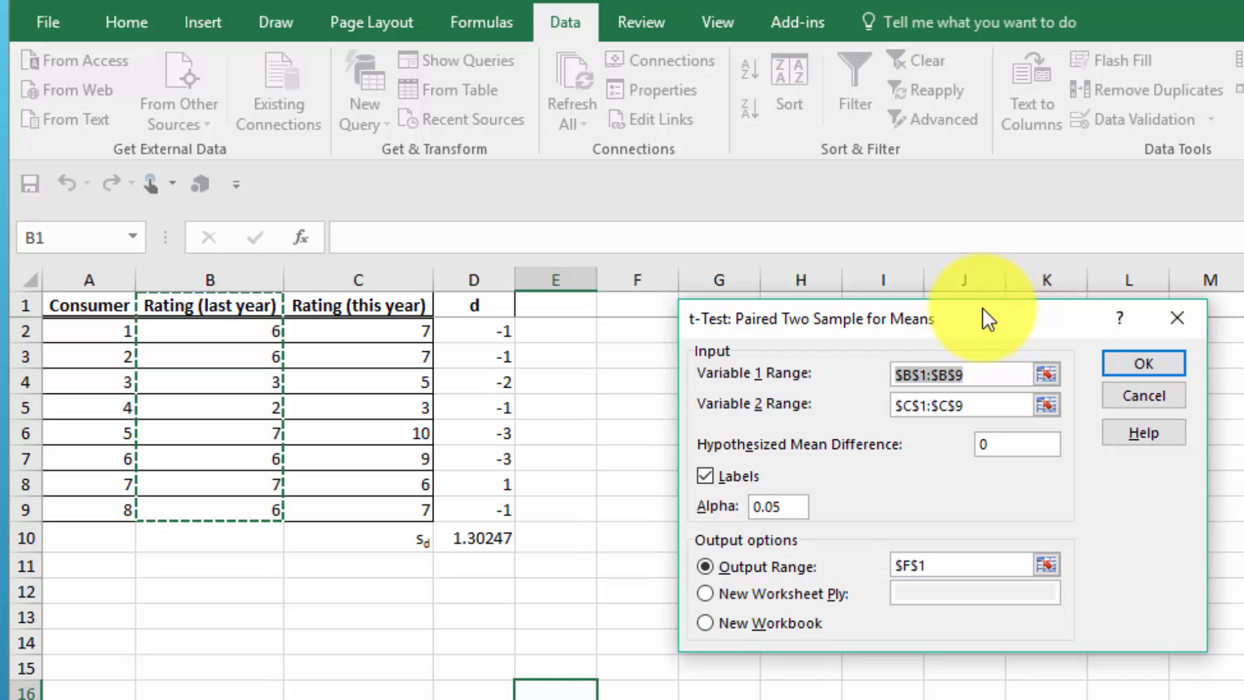
pyautogui.click(1046, 374)
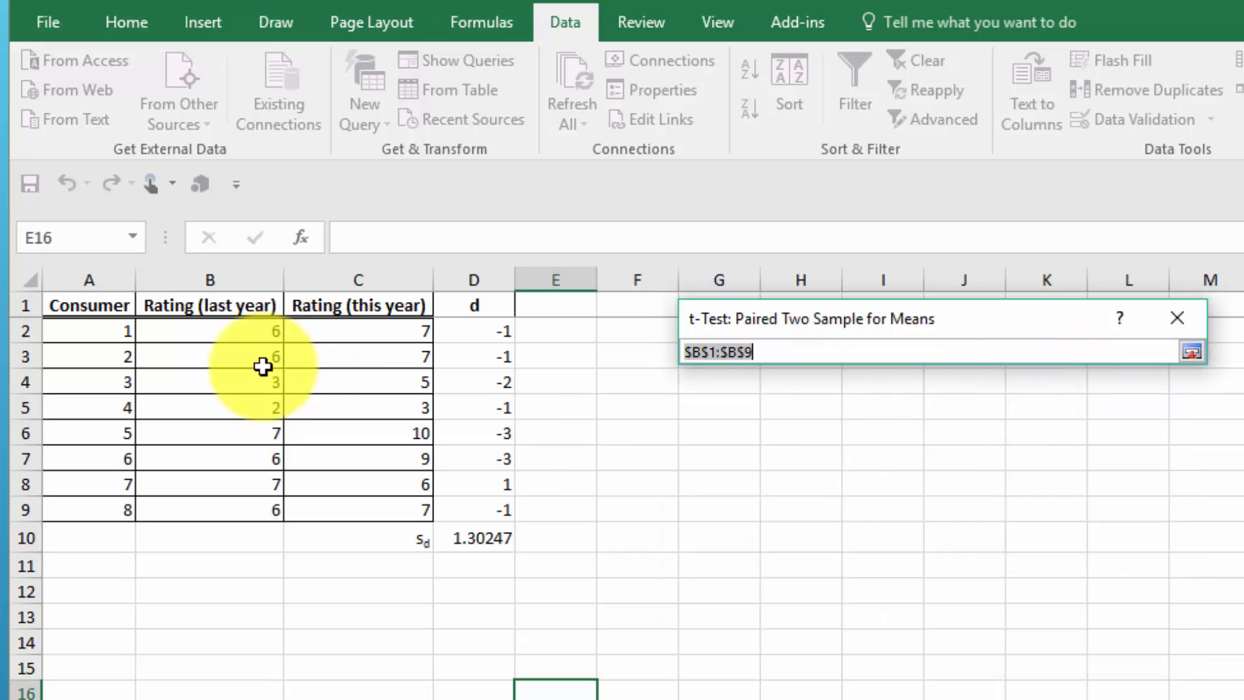
pyautogui.moveTo(222, 316); pyautogui.dragTo(221, 510)
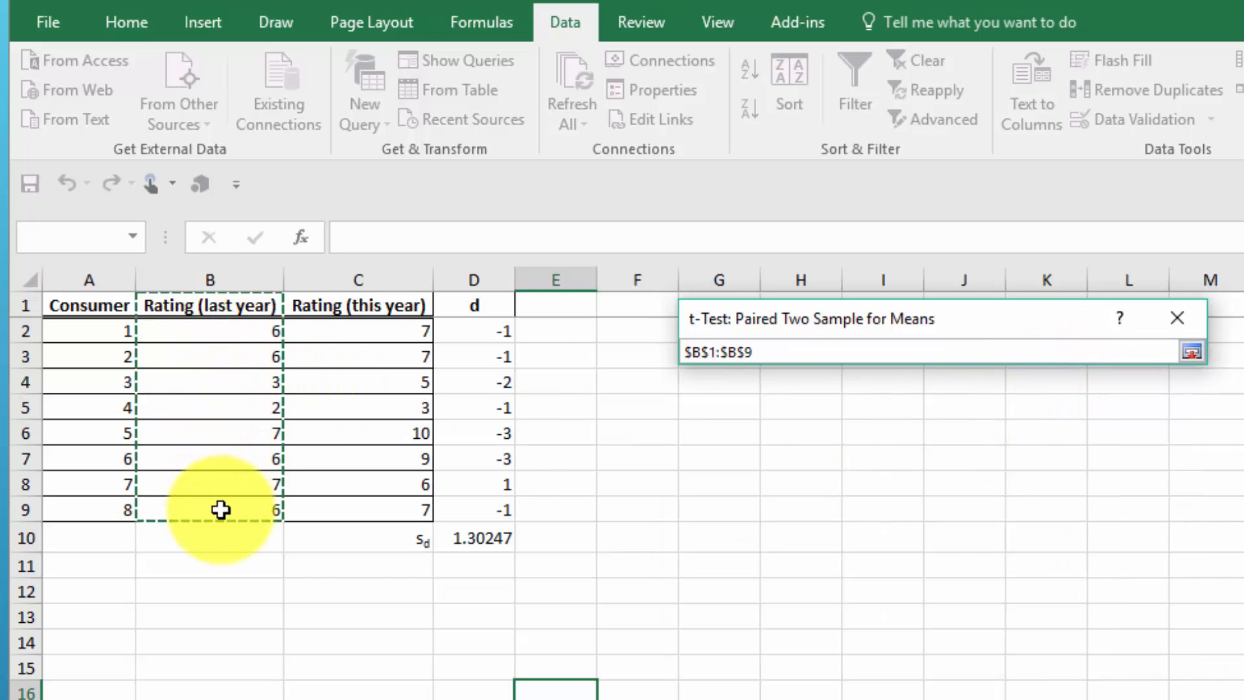
pyautogui.click(1192, 352)
pyautogui.click(1048, 409)
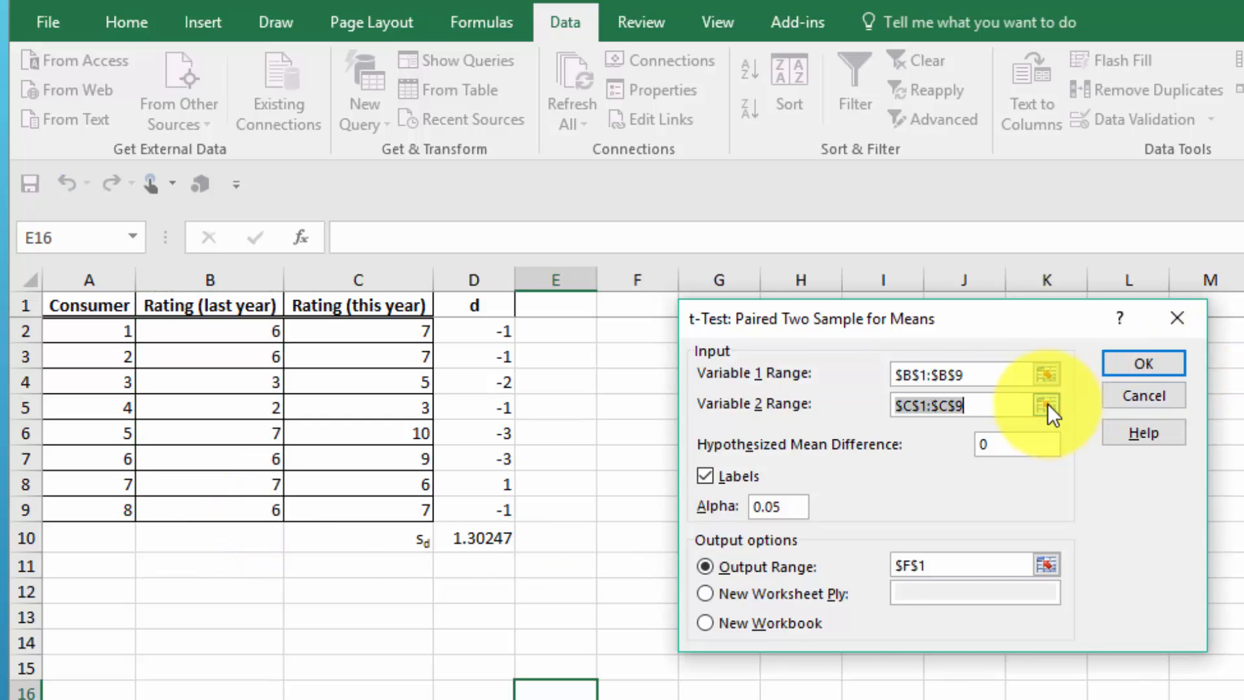
pyautogui.moveTo(353, 302); pyautogui.dragTo(365, 505)
pyautogui.click(1191, 353)
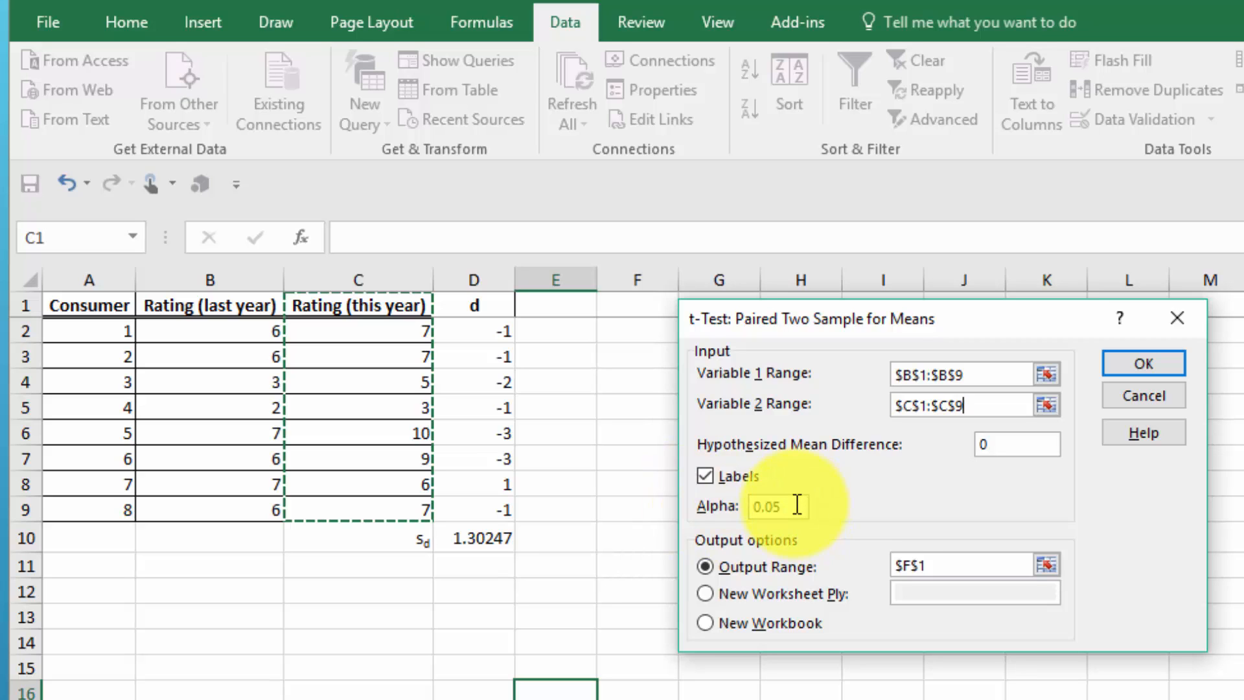
# Set the t-test's output range to $F$1 and run the analysis
pyautogui.click(1048, 562)
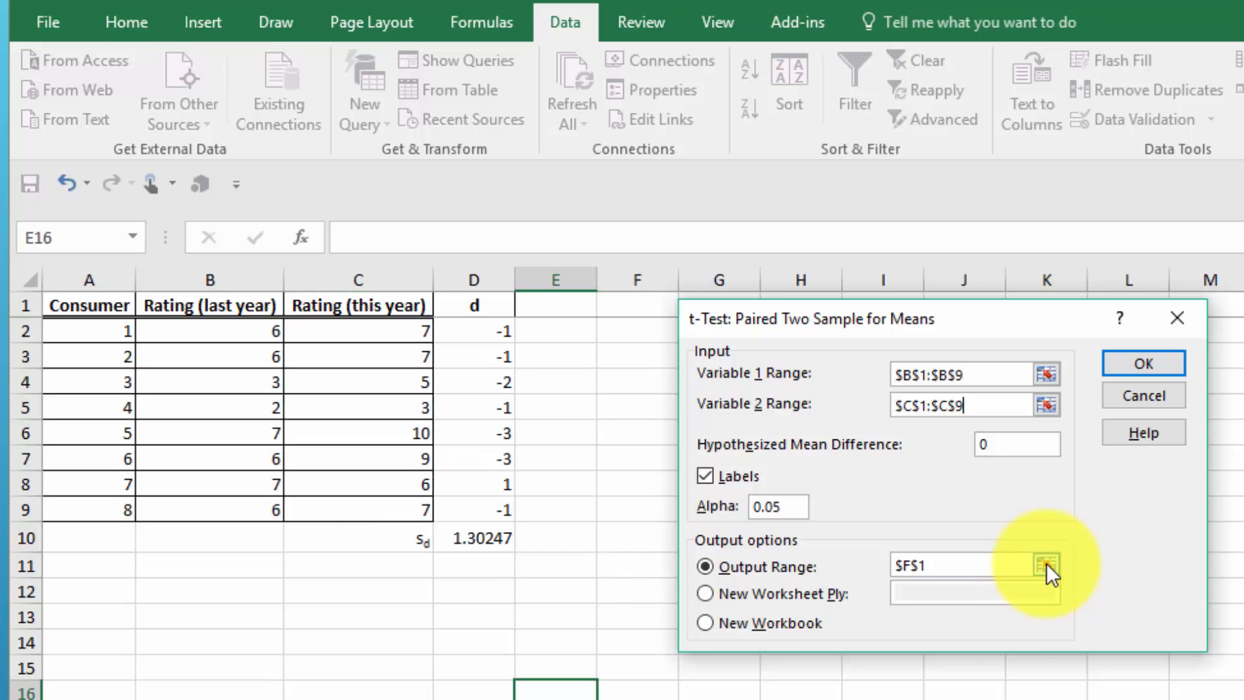
pyautogui.click(644, 309)
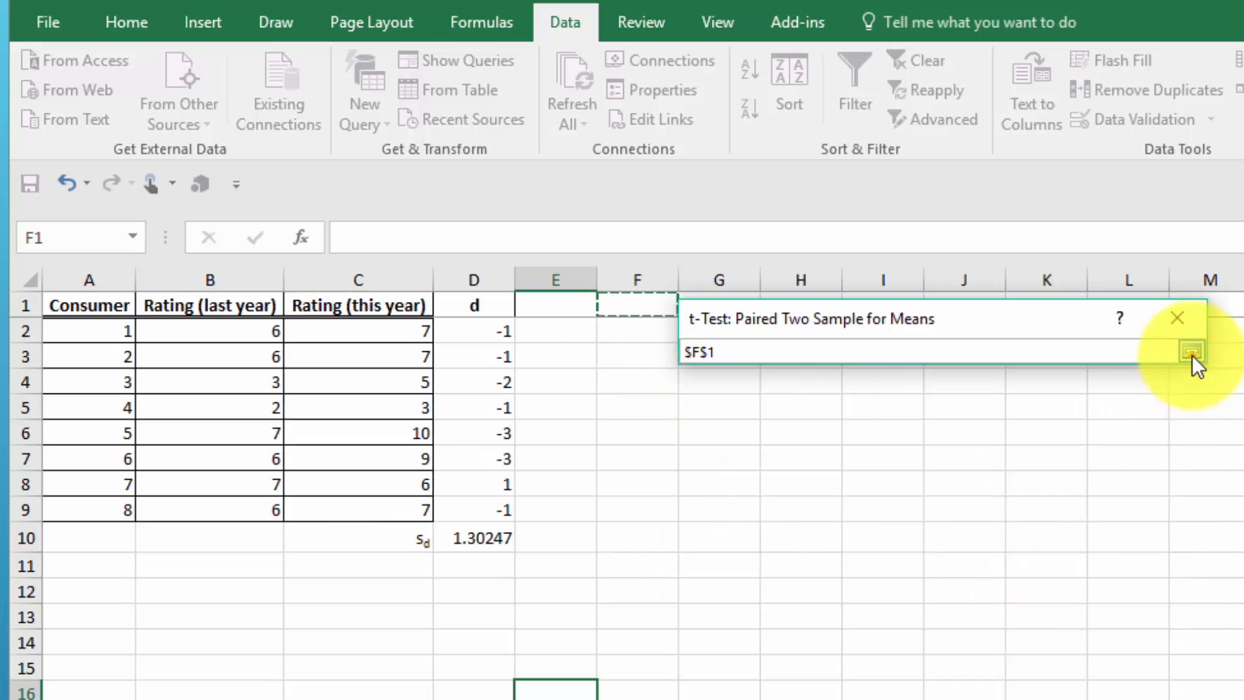
pyautogui.click(1192, 354)
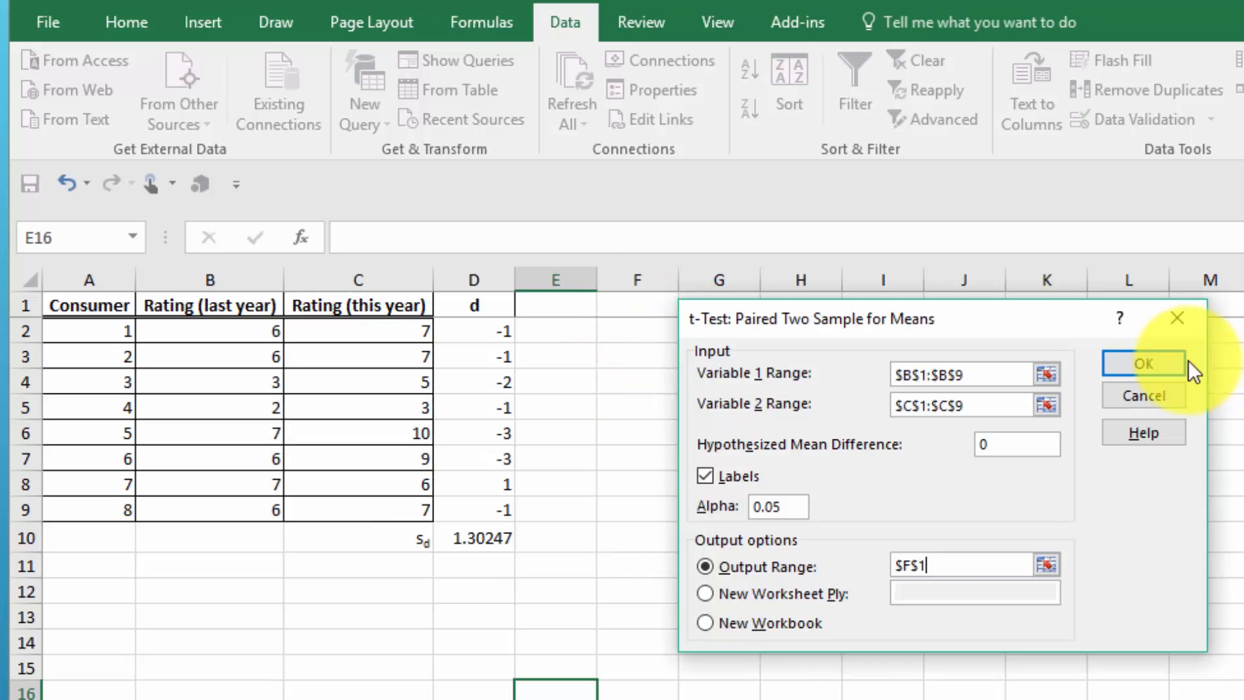
pyautogui.click(1133, 361)
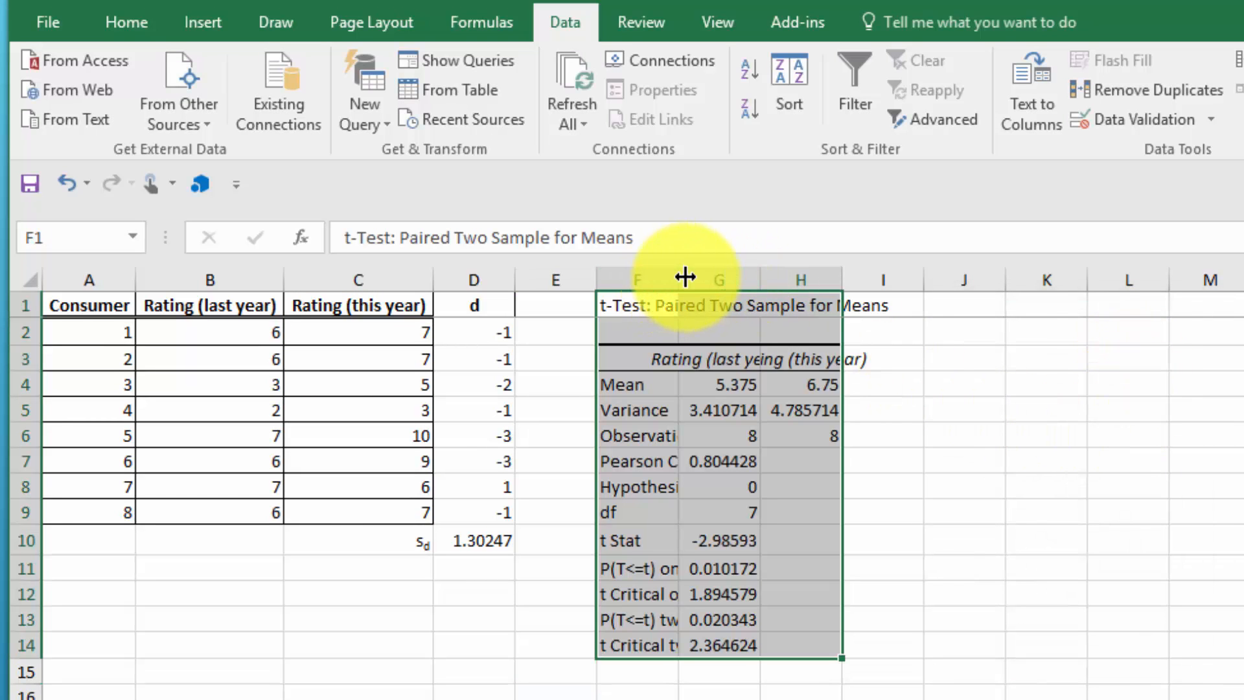
# Widen columns F, G and H so the t-test output's labels and headings are easier to read
pyautogui.moveTo(681, 278); pyautogui.dragTo(782, 278)
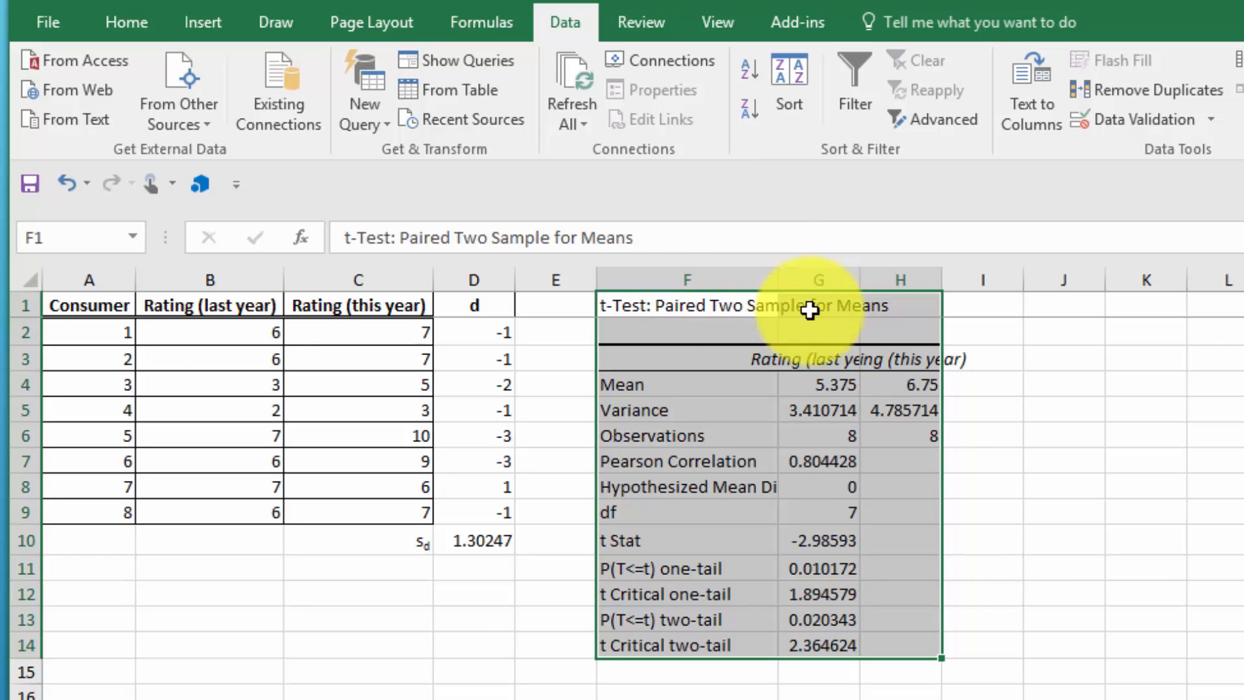
pyautogui.moveTo(861, 277); pyautogui.dragTo(931, 285)
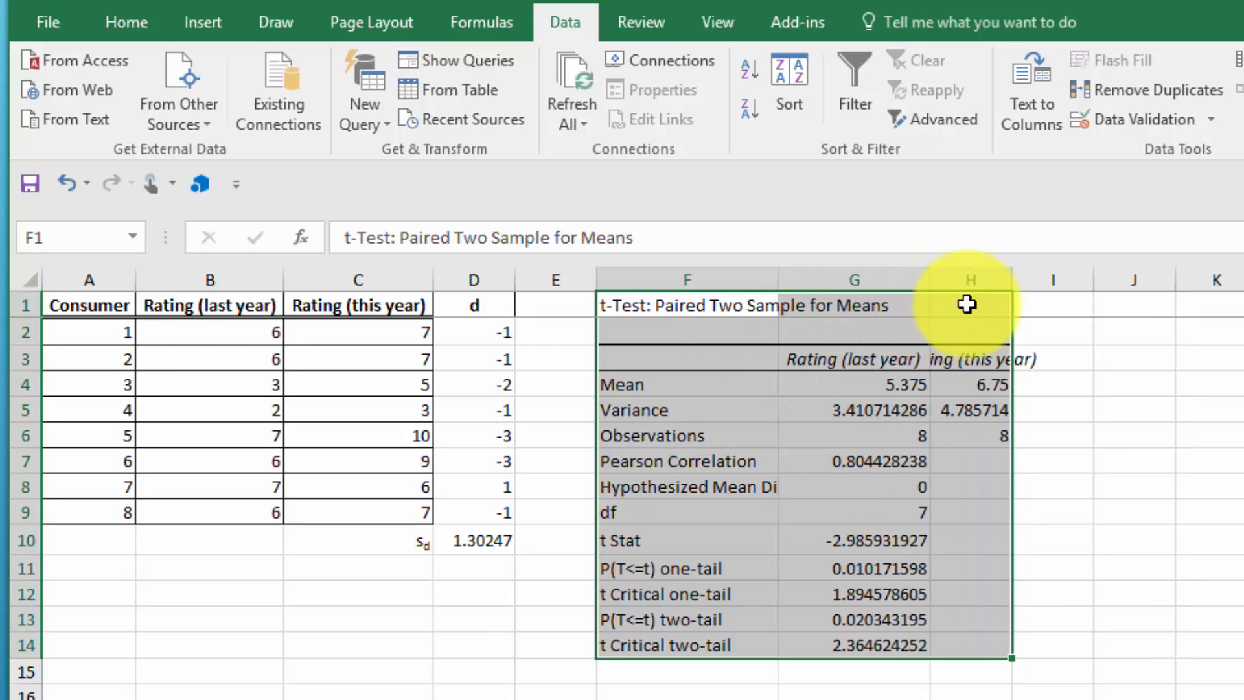
pyautogui.moveTo(1010, 279); pyautogui.dragTo(1091, 279)
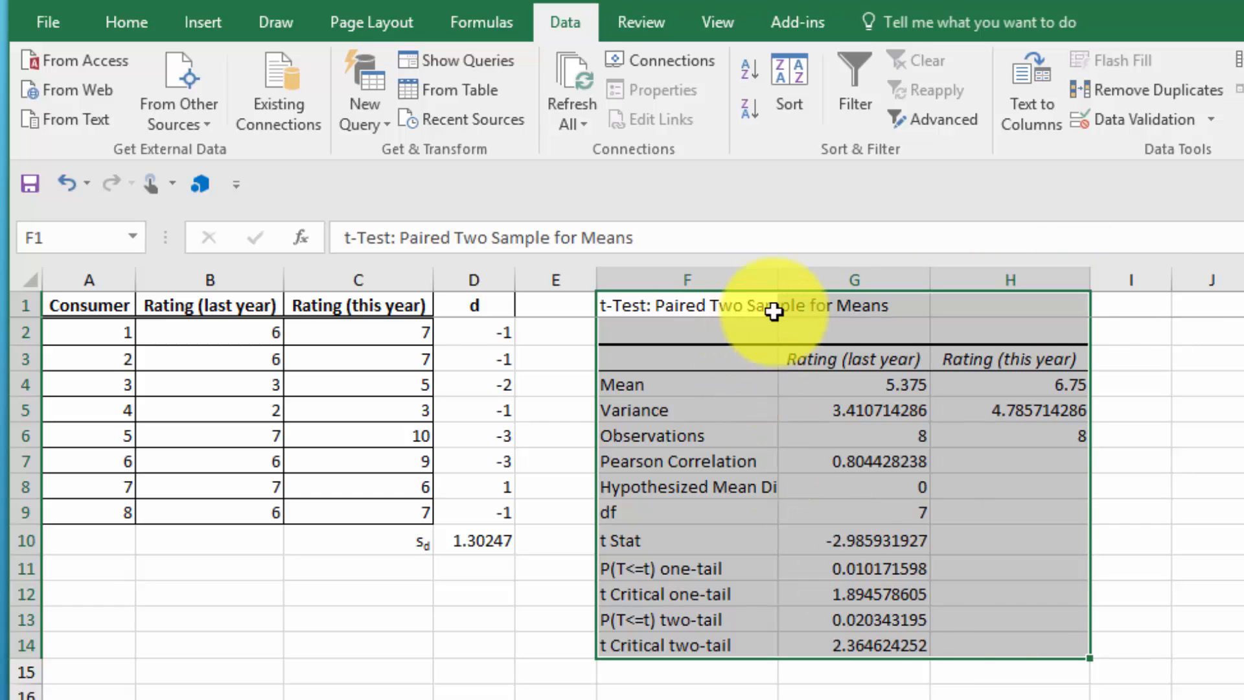
pyautogui.moveTo(779, 277); pyautogui.dragTo(814, 279)
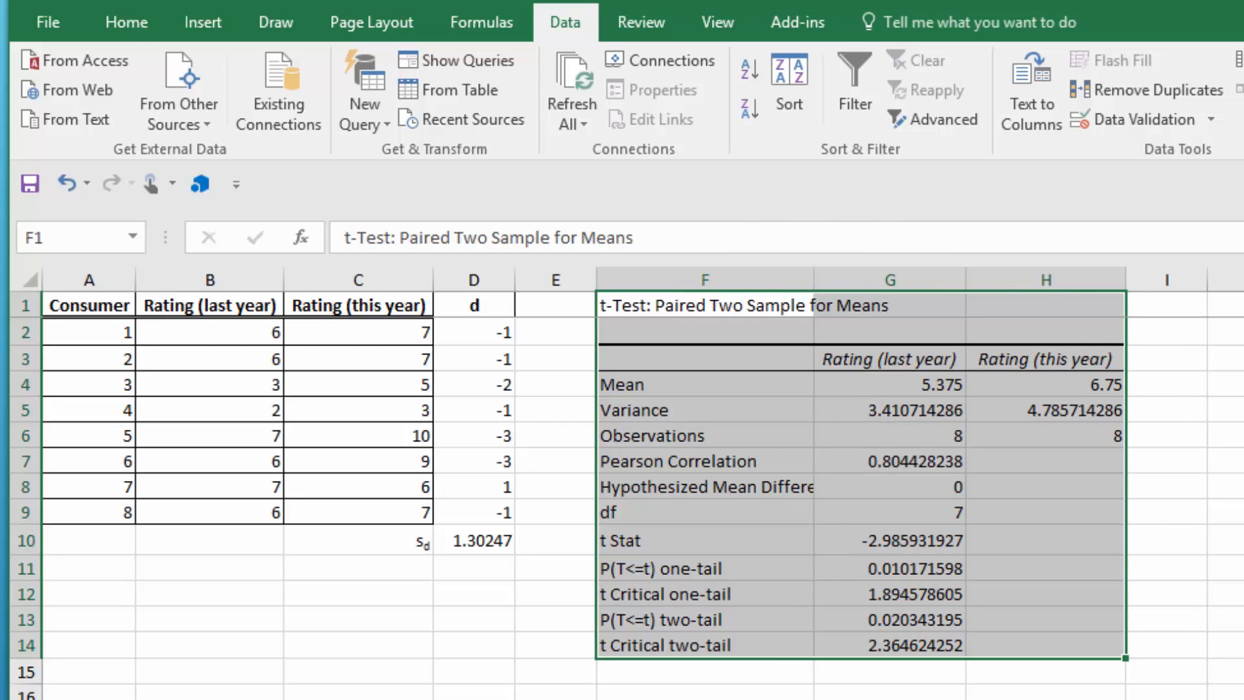
# Calculate the difference between the two mean ratings in cell I4 with the formula =G4-H4
pyautogui.click(890, 699)
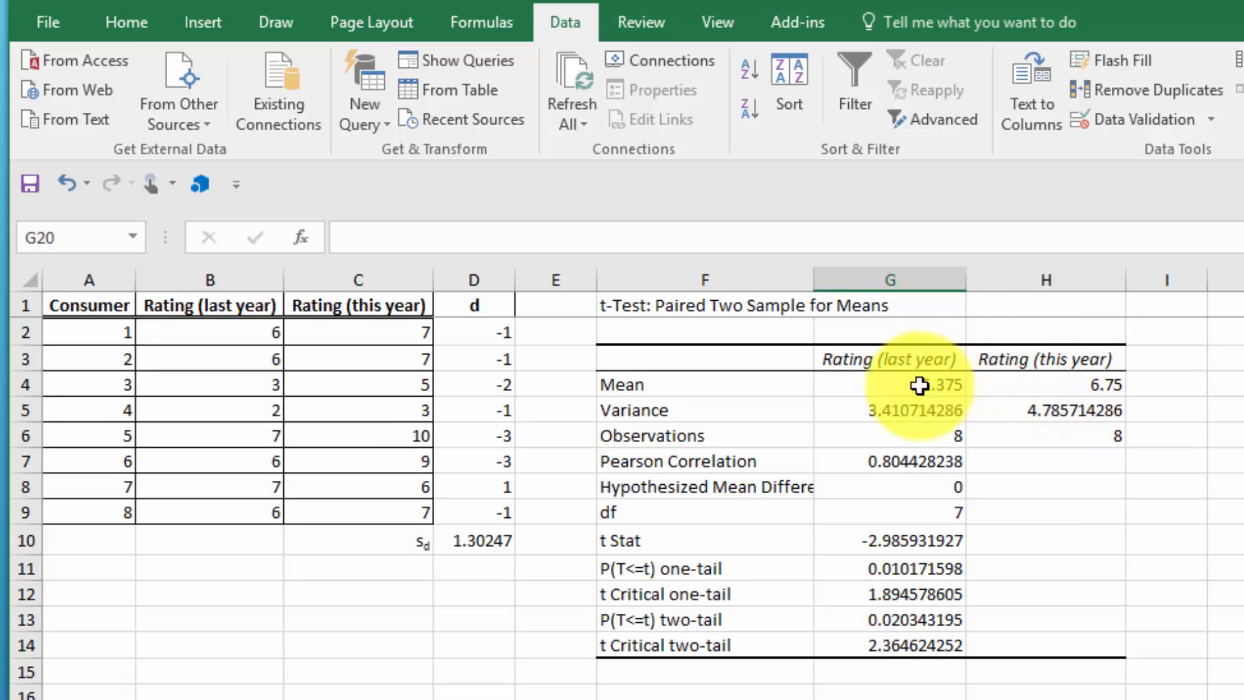
pyautogui.click(1190, 386)
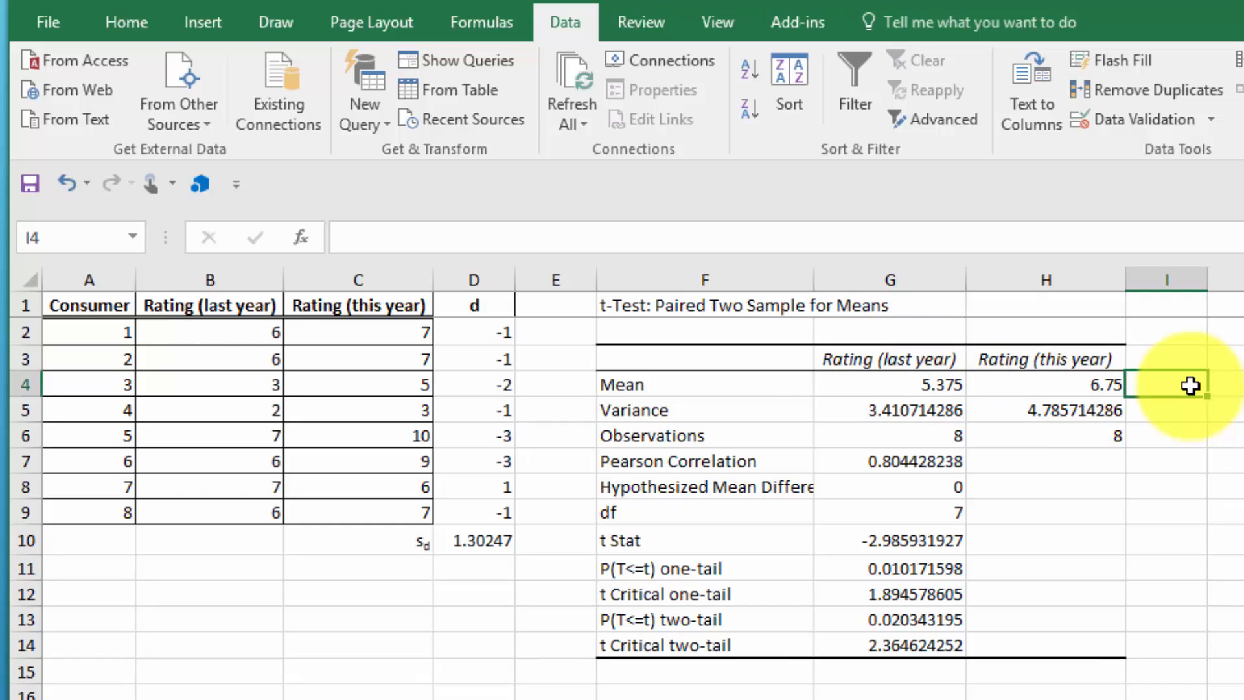
pyautogui.write('=')
pyautogui.click(941, 389)
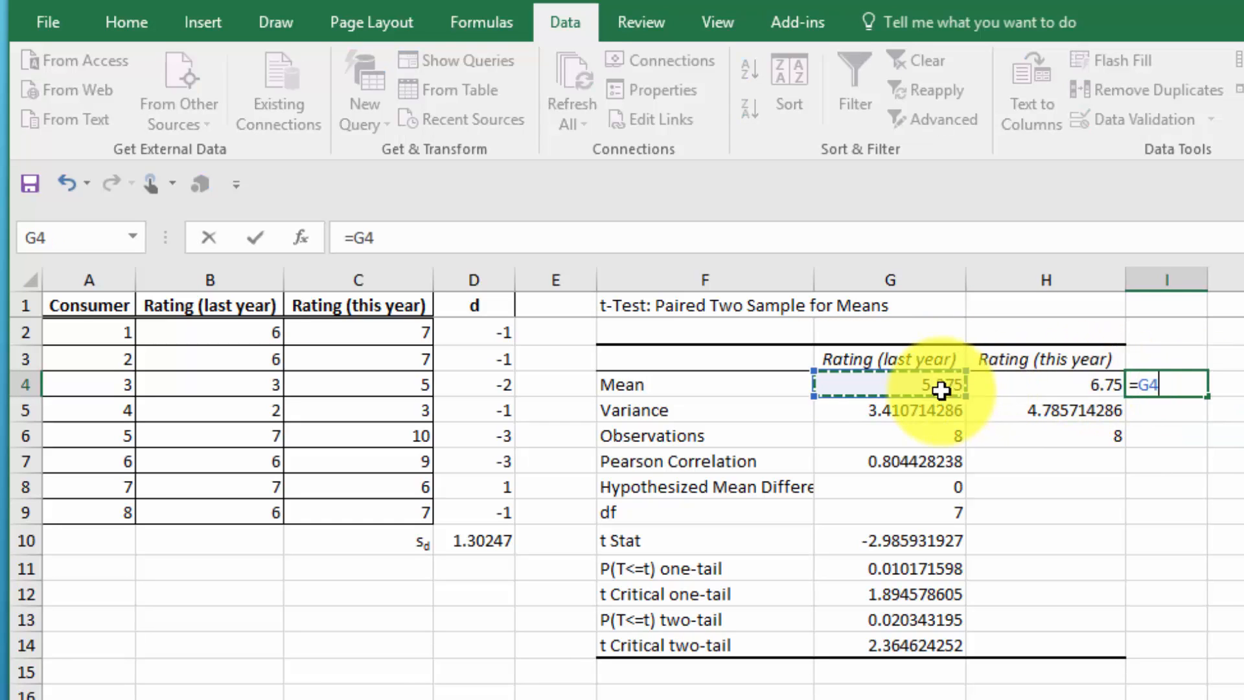
pyautogui.write('-')
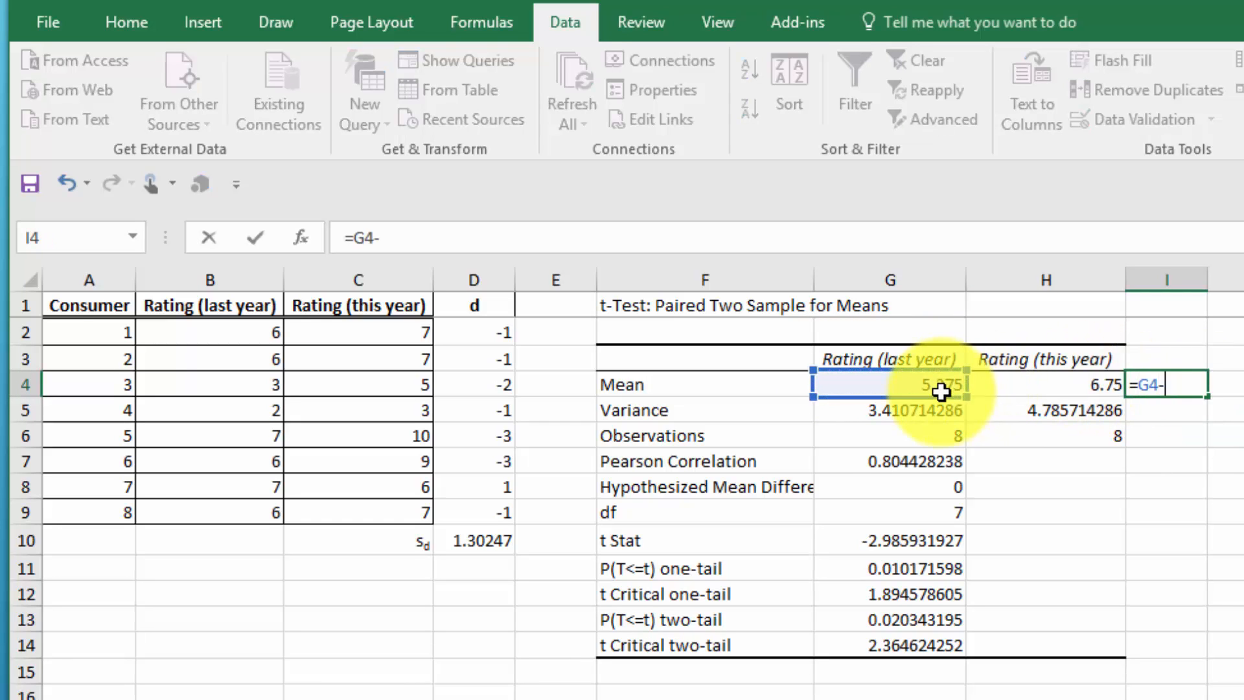
pyautogui.click(1049, 395)
pyautogui.press('Return')
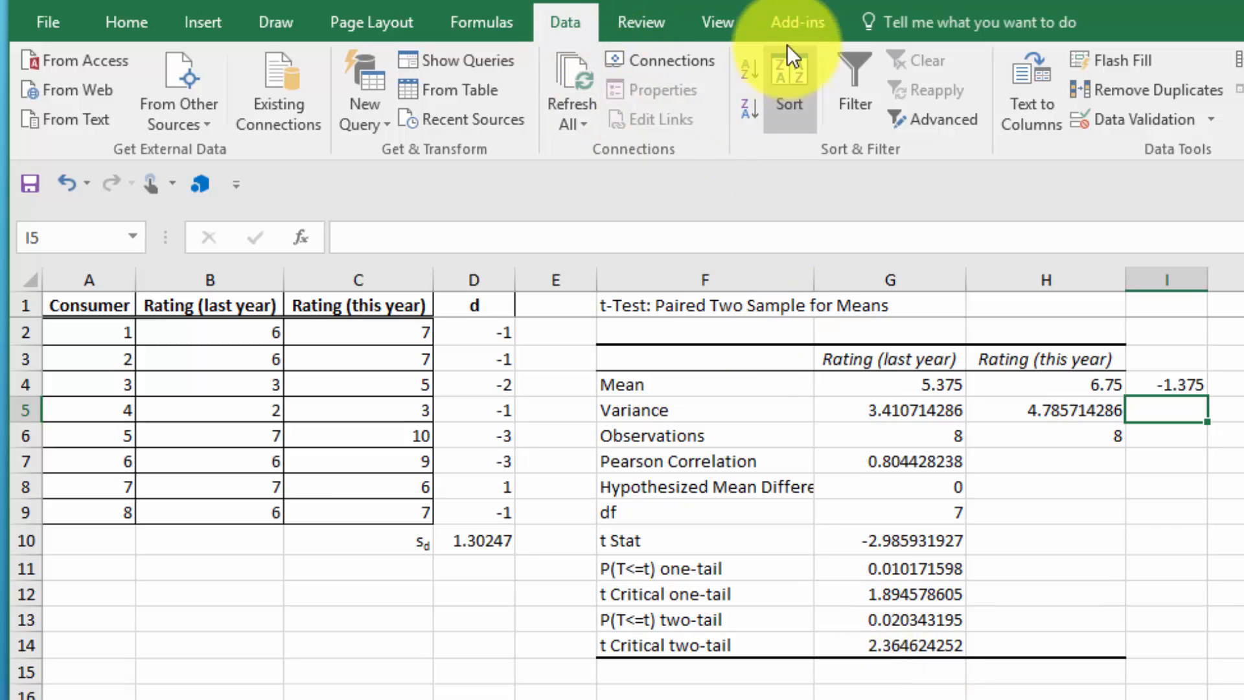
# Start PHStat's Paired t Test from the summarized-data two-sample tests and set the hypothesized mean difference to 0
pyautogui.click(793, 24)
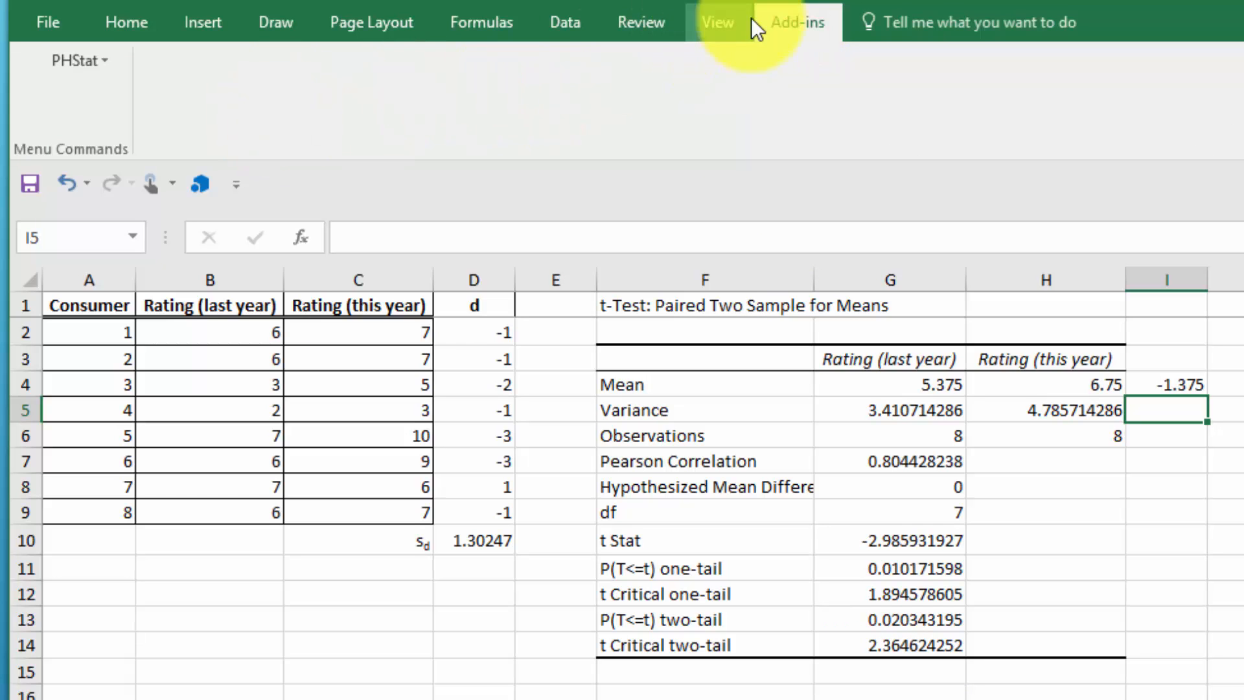
pyautogui.click(107, 60)
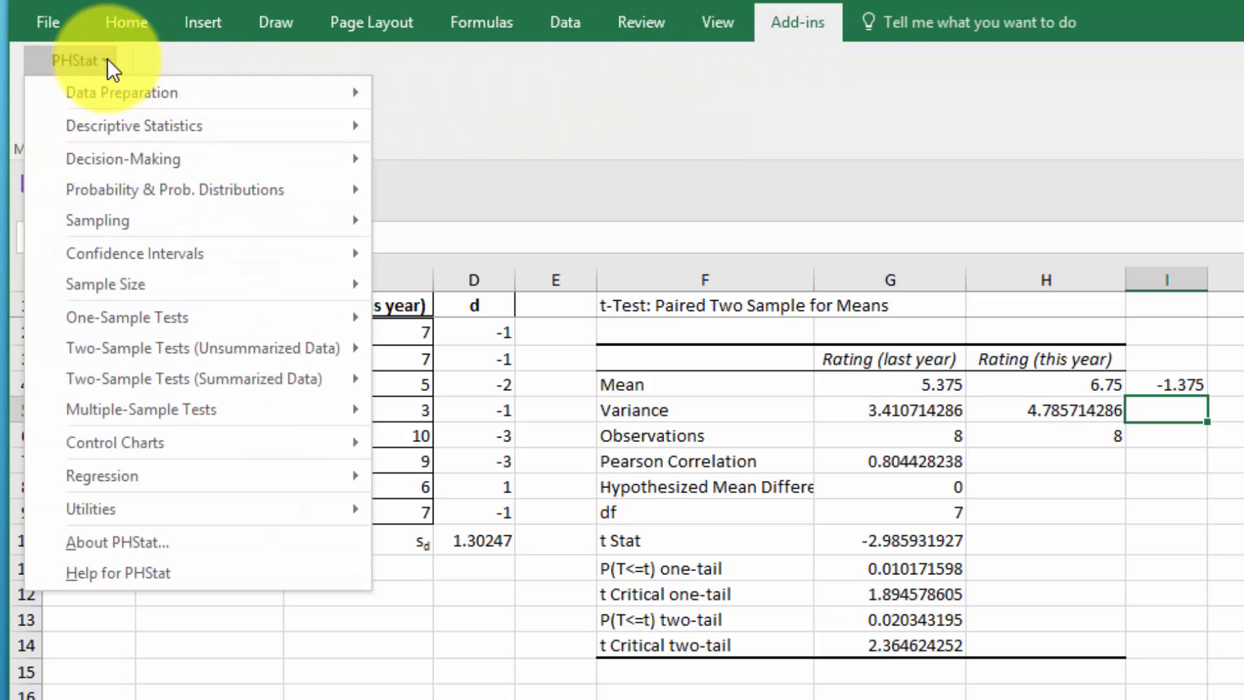
pyautogui.moveTo(208, 369)
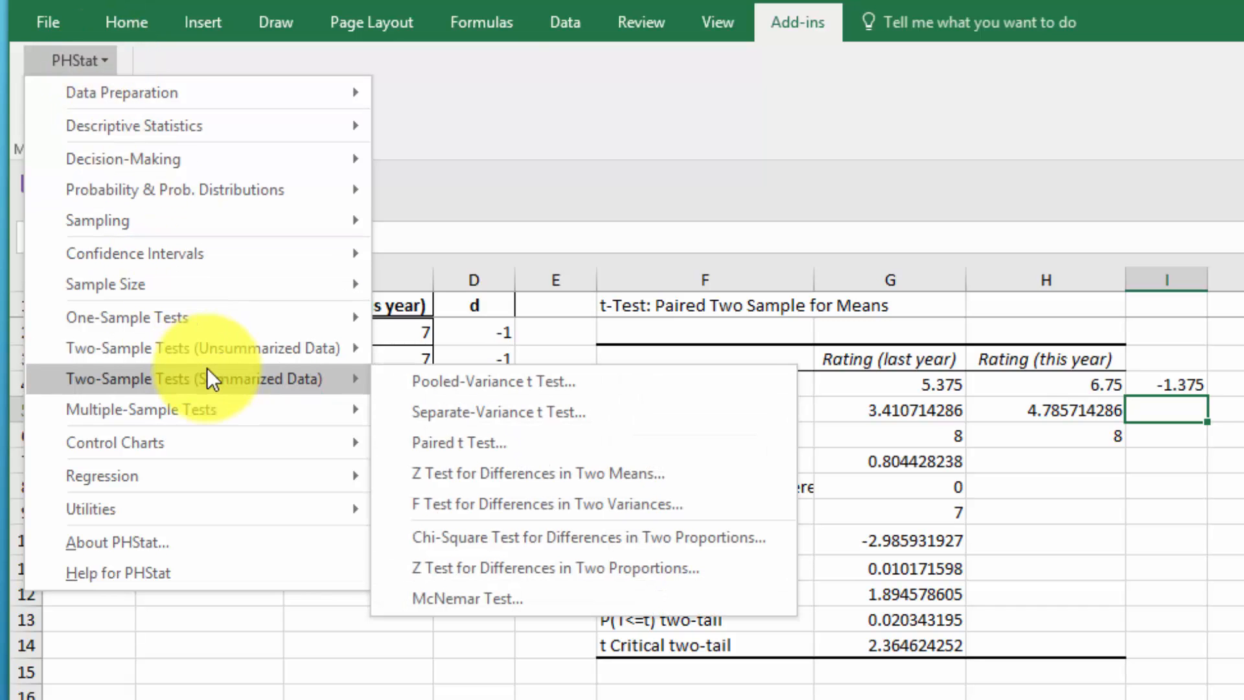
pyautogui.click(481, 442)
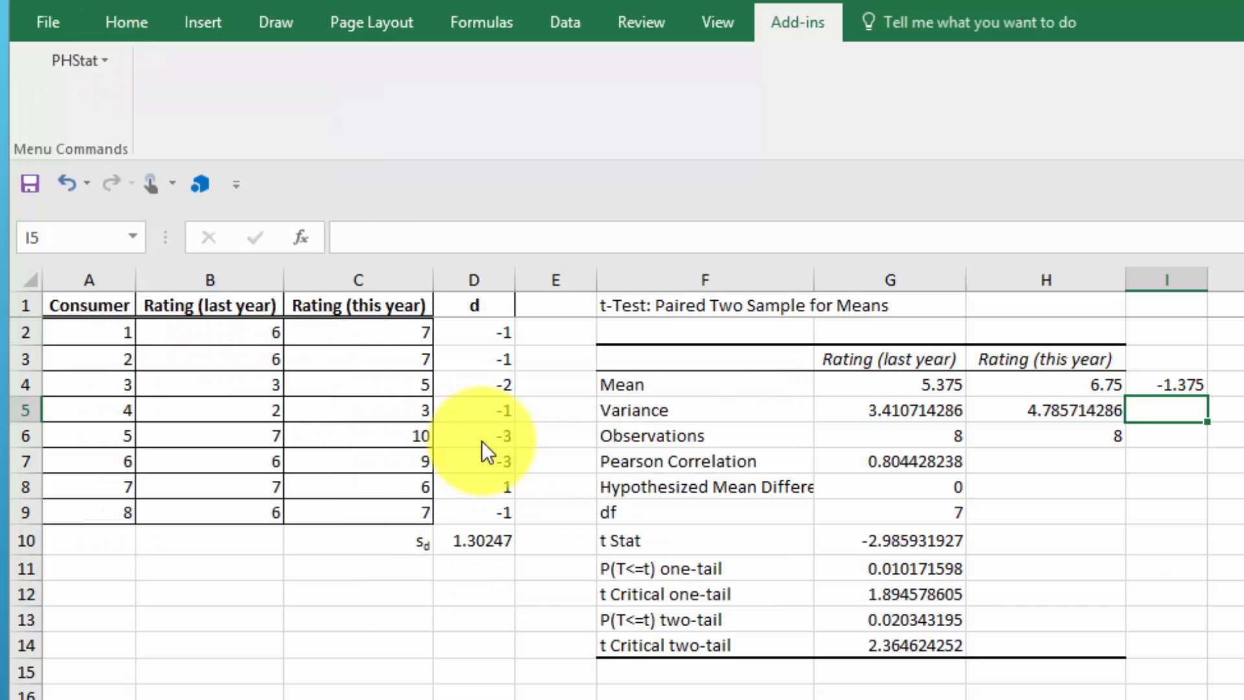
pyautogui.moveTo(935, 423); pyautogui.dragTo(790, 232)
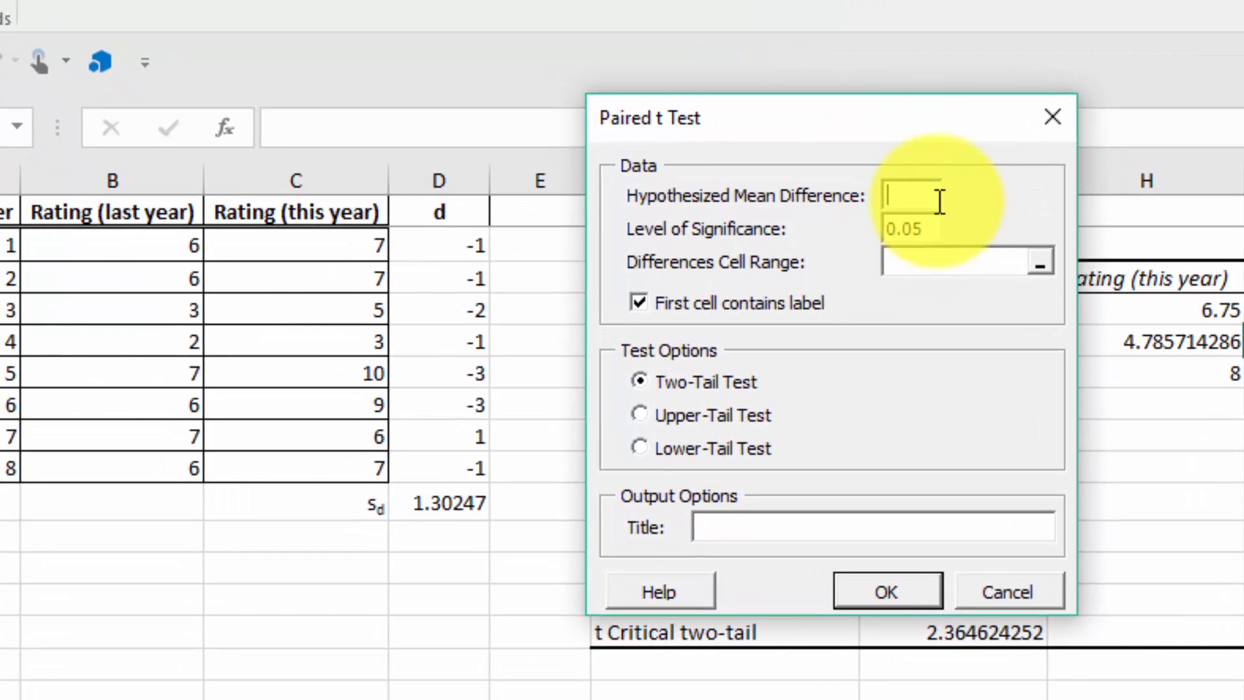
pyautogui.click(880, 283)
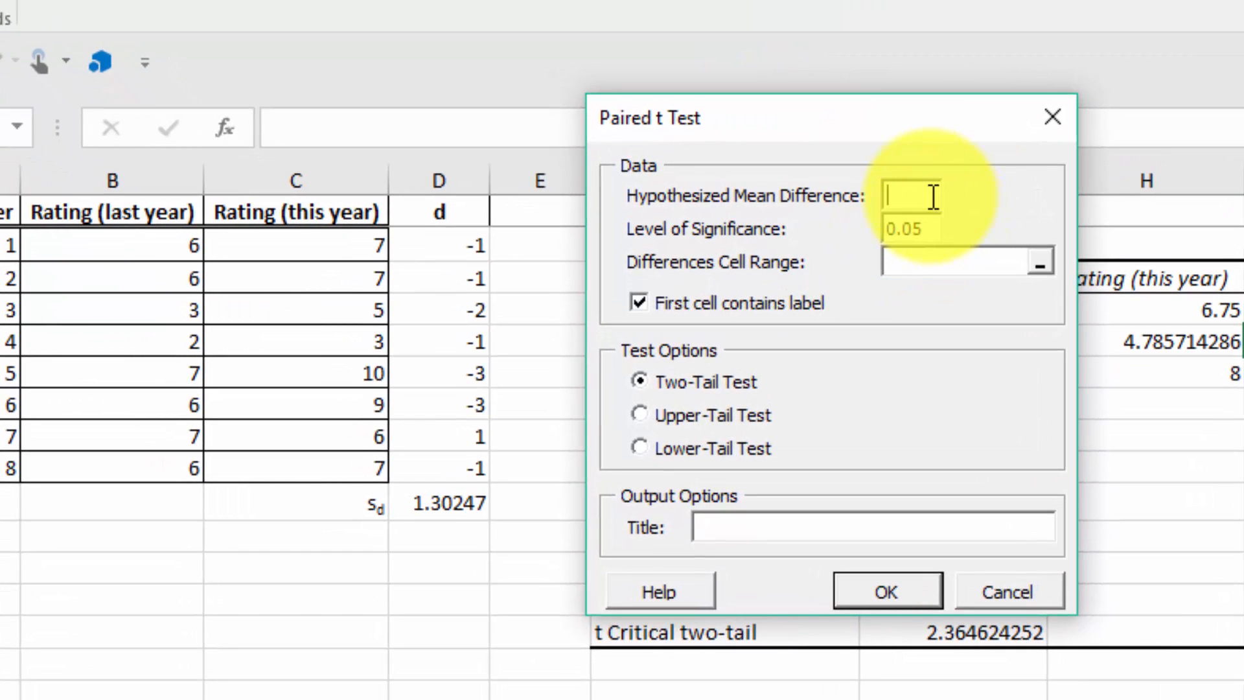
pyautogui.write('0')
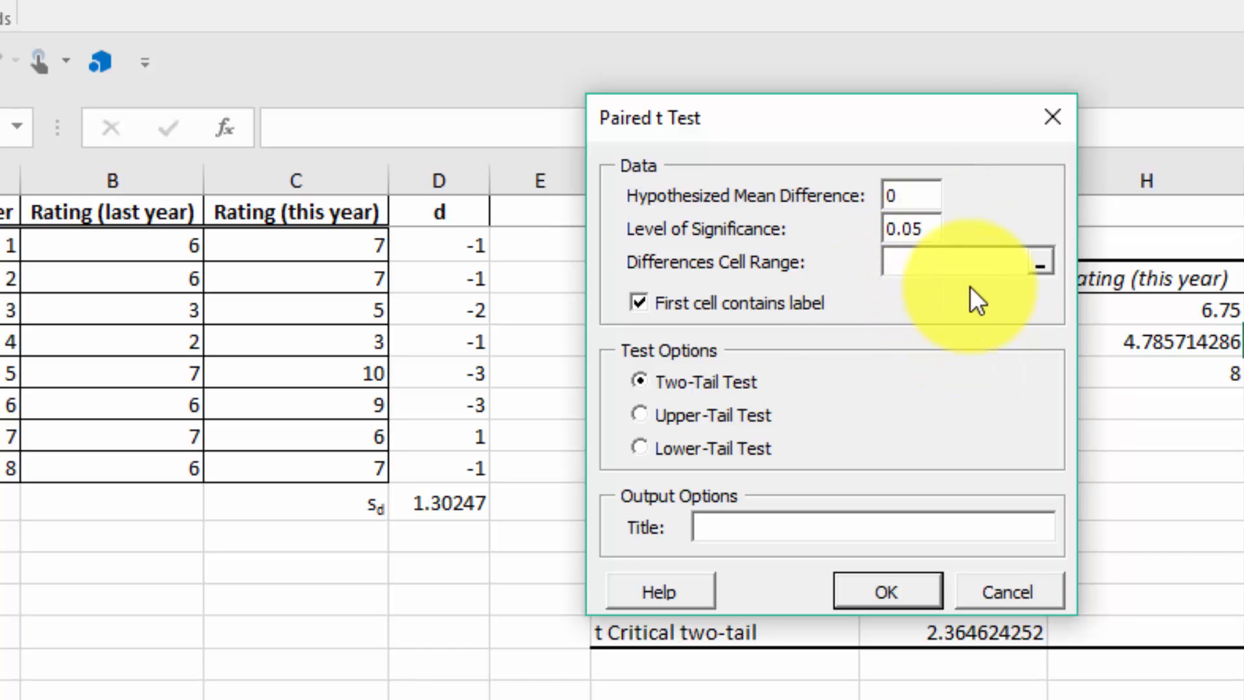
# Set the Paired t Test's differences cell range to $D$1:$D$9 and run the two-tail test
pyautogui.click(1045, 268)
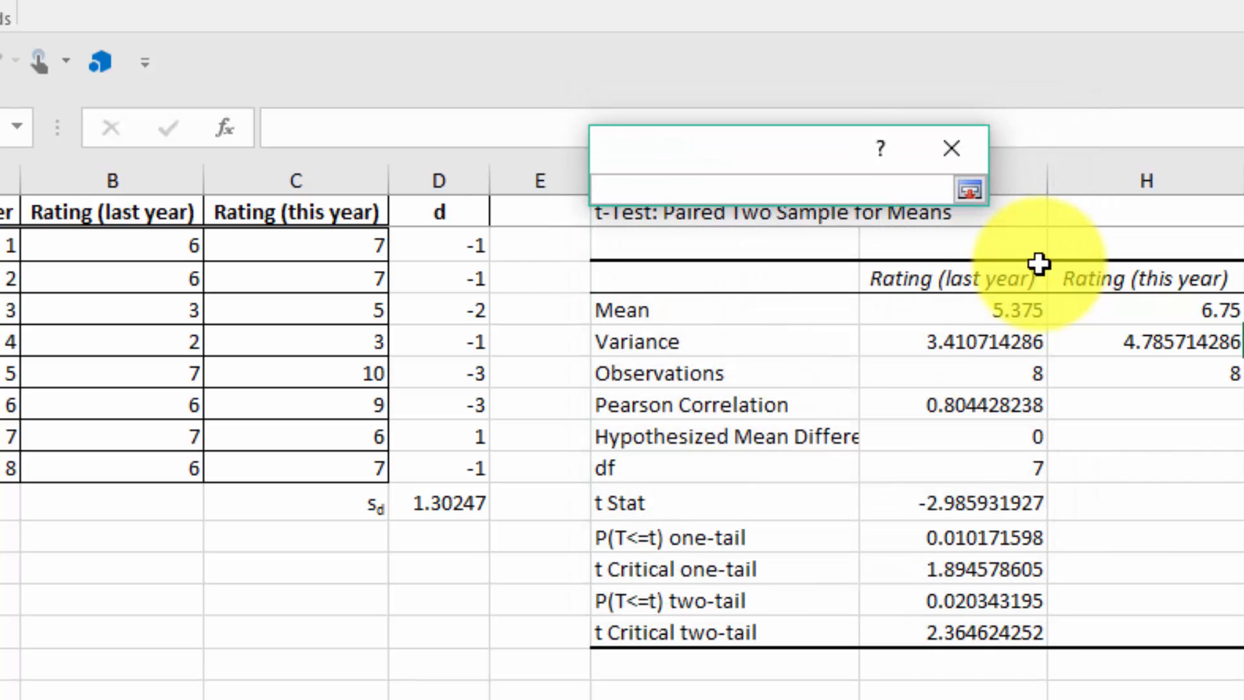
pyautogui.moveTo(455, 207); pyautogui.dragTo(452, 473)
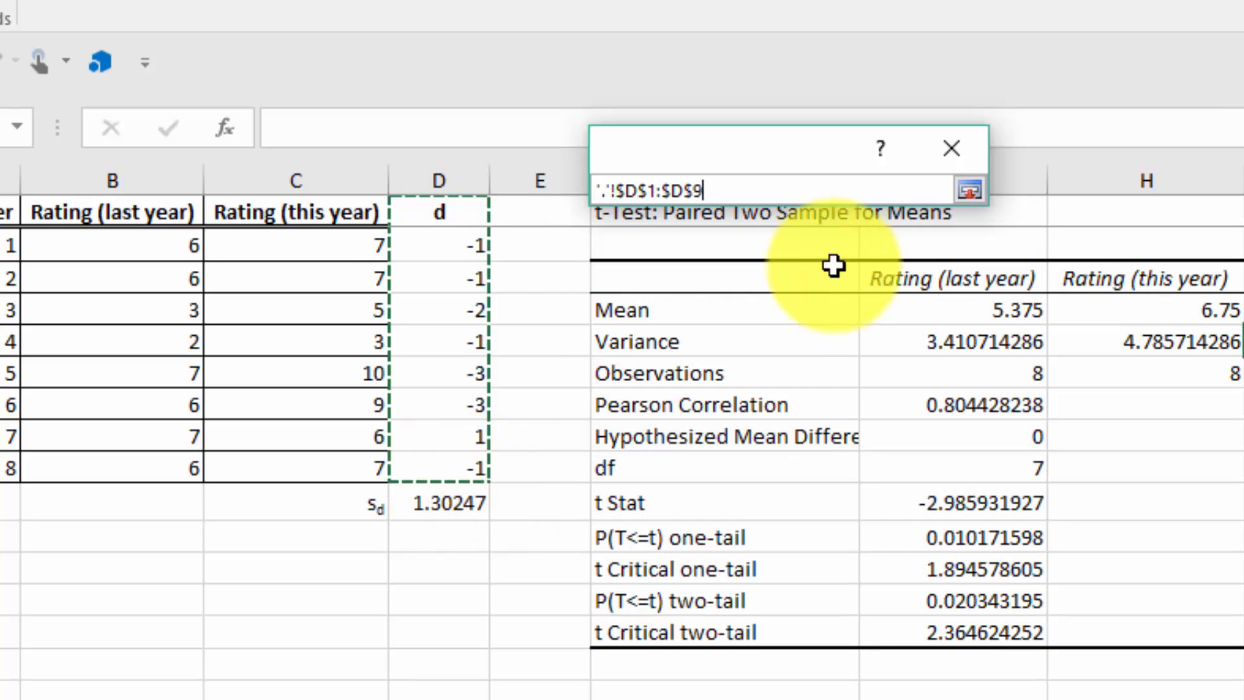
pyautogui.click(972, 193)
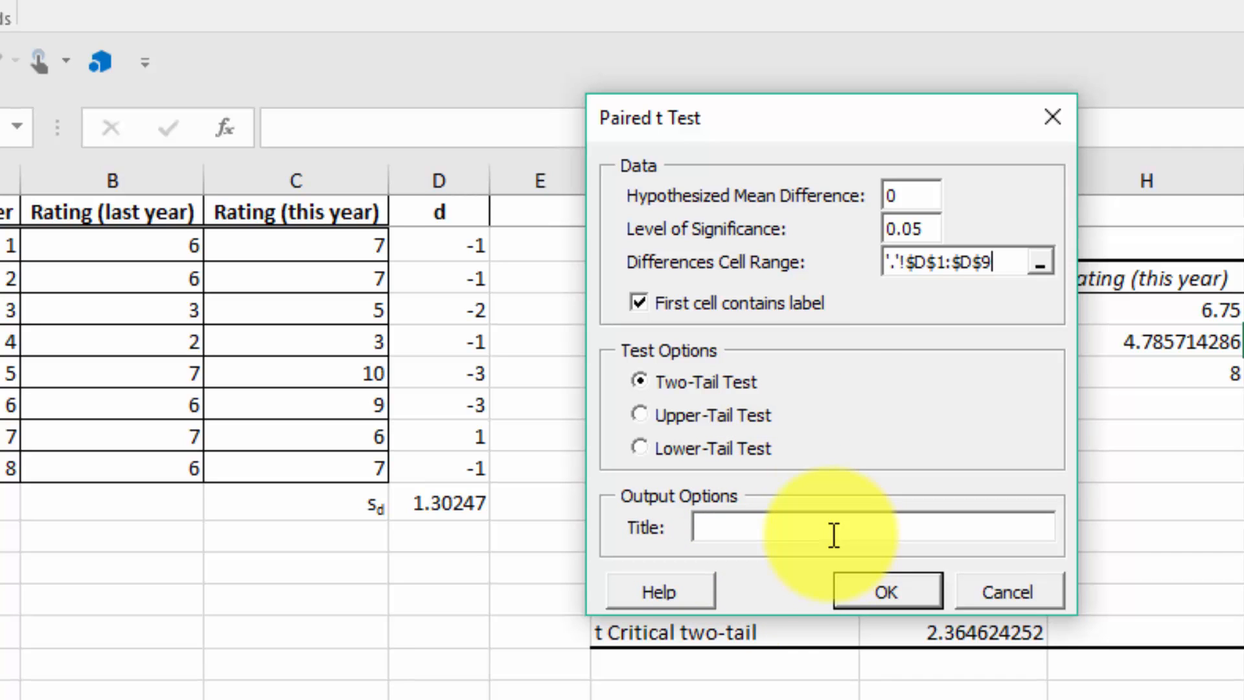
pyautogui.click(893, 591)
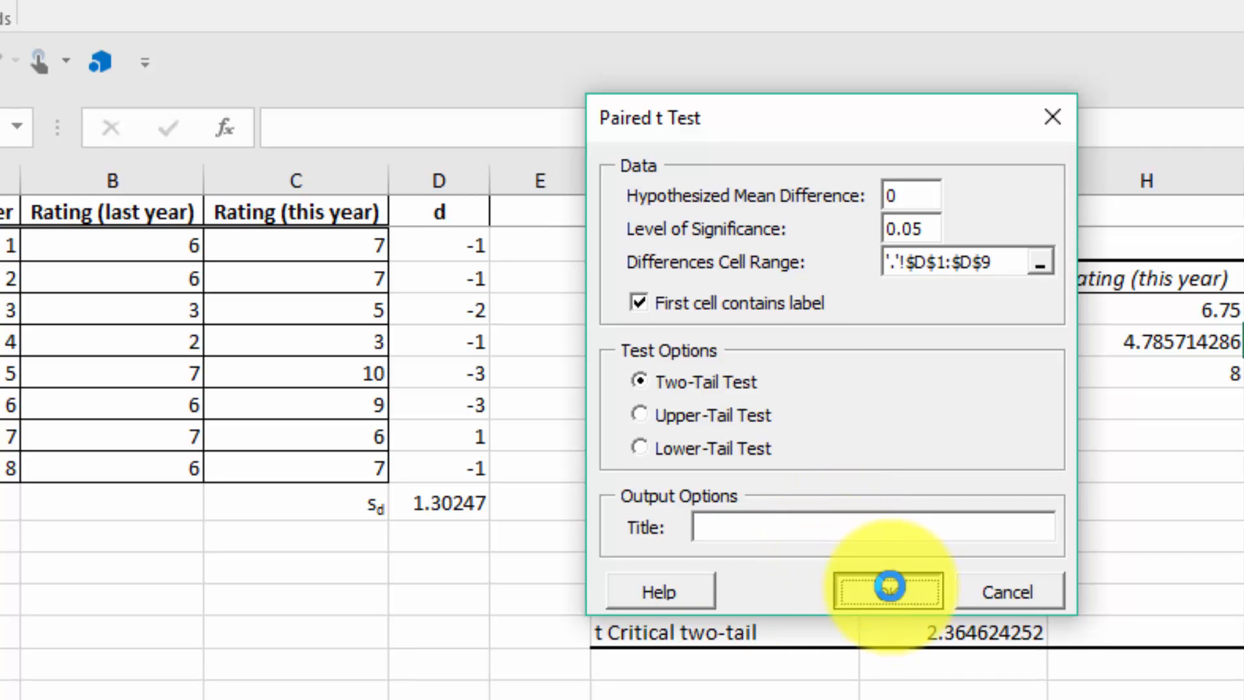